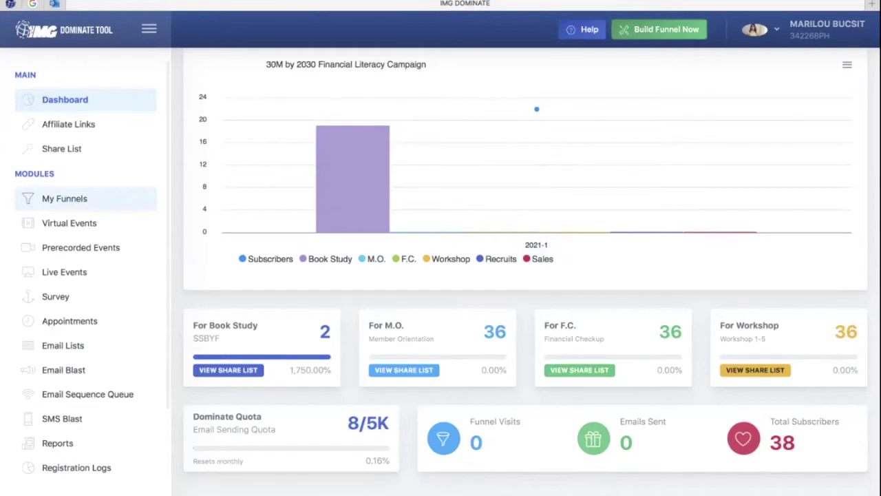
Step: Start a new Lead Magnet funnel using the FREE eBook template
{"action": "left_click", "coordinate": [65, 198]}
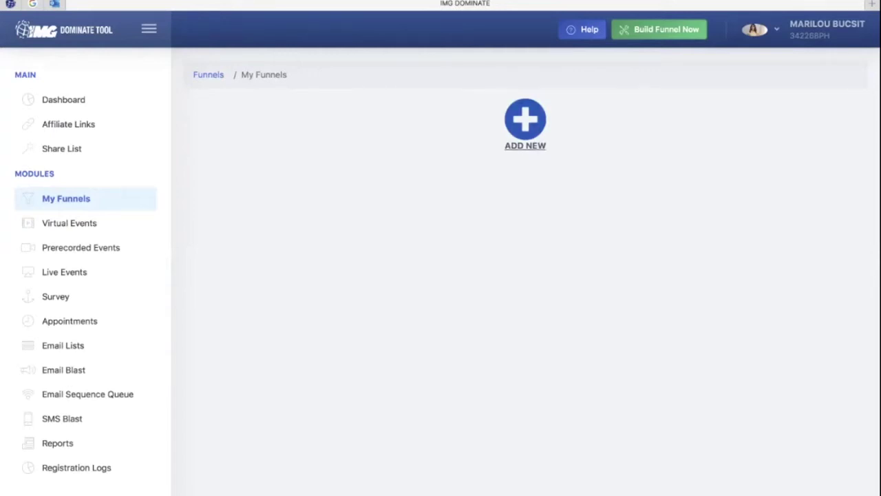
{"action": "left_click", "coordinate": [525, 120]}
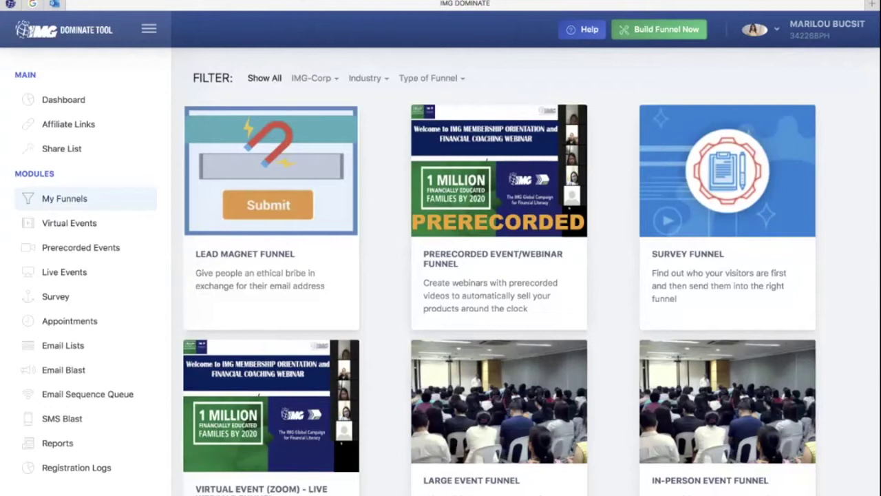
{"action": "left_click", "coordinate": [65, 199]}
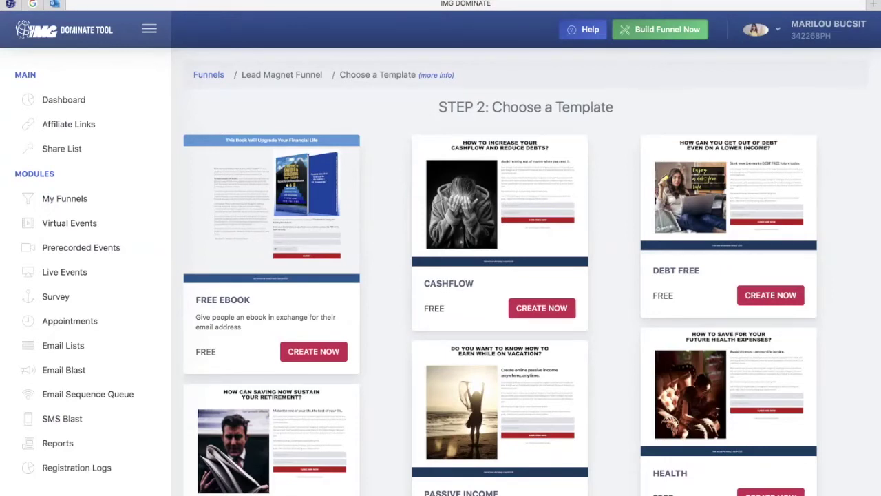
{"action": "left_click", "coordinate": [314, 352]}
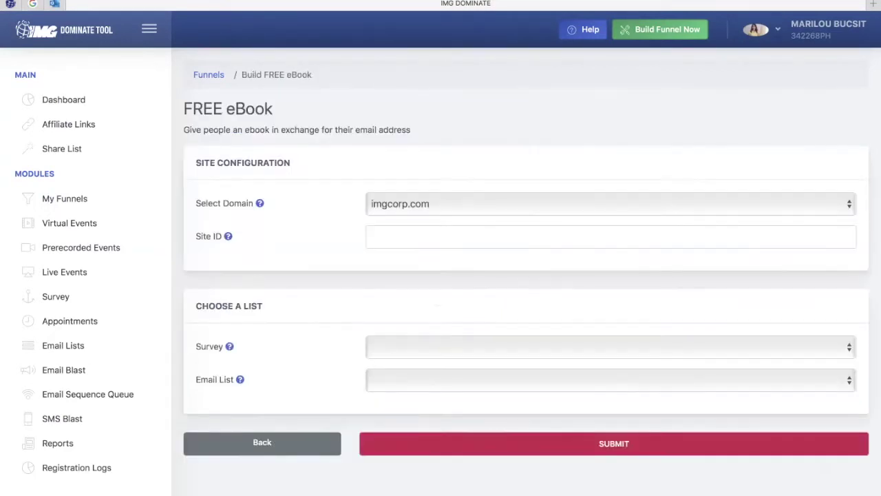
{"action": "left_click", "coordinate": [374, 237]}
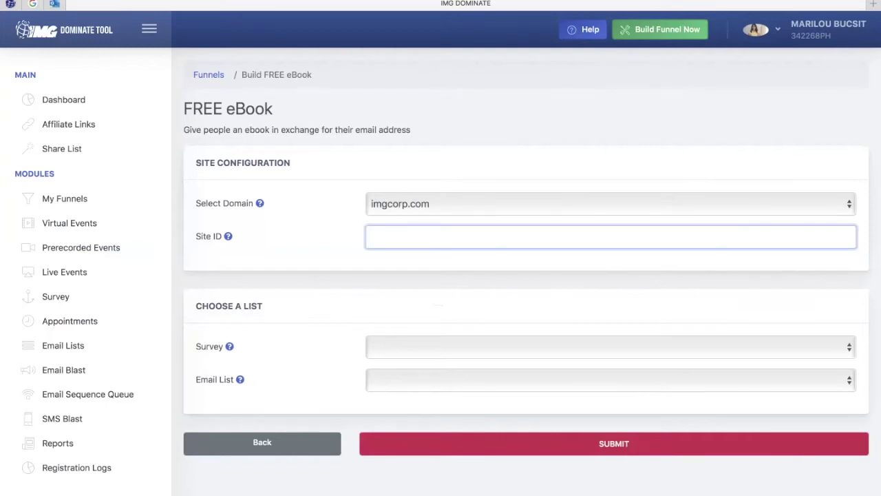
{"action": "type", "text": "freeebookl"}
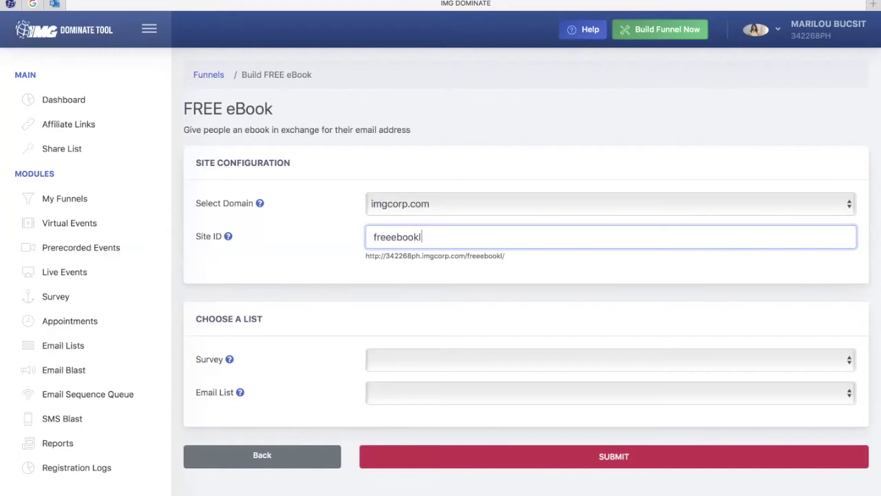
{"action": "left_click_drag", "start_coordinate": [391, 256], "coordinate": [422, 255]}
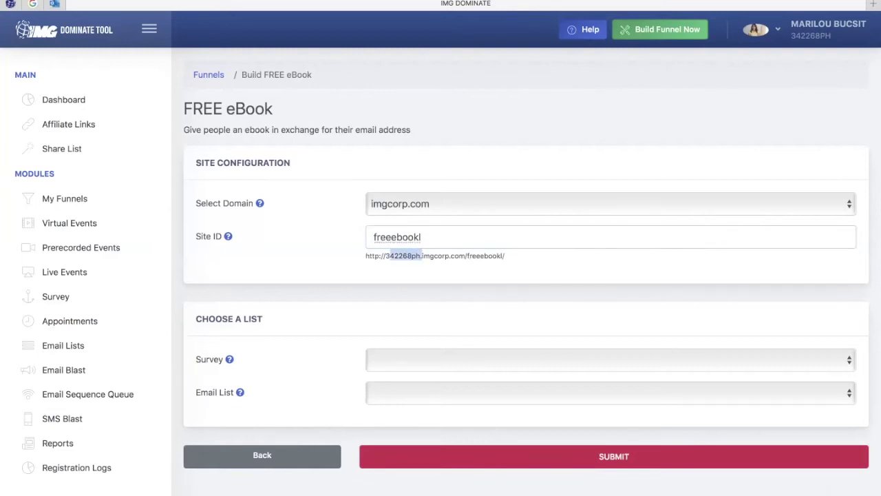
Step: Set the eBook funnel's Site ID to gift4u
{"action": "double_click", "coordinate": [397, 237]}
{"action": "key", "text": "BackSpace"}
{"action": "type", "text": "gift"}
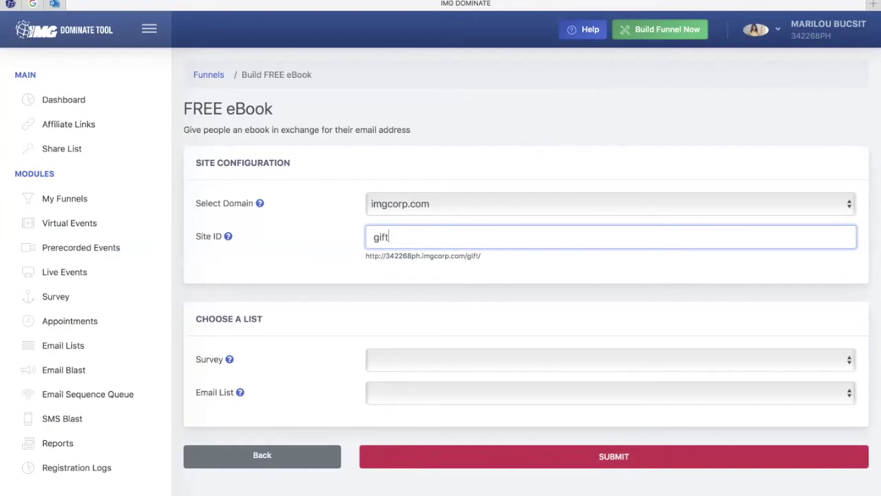
{"action": "type", "text": "4u"}
Step: Assign the Membership Benefits Checklist survey and the Free SSBYF eBook List to the funnel, and submit it
{"action": "left_click", "coordinate": [610, 360]}
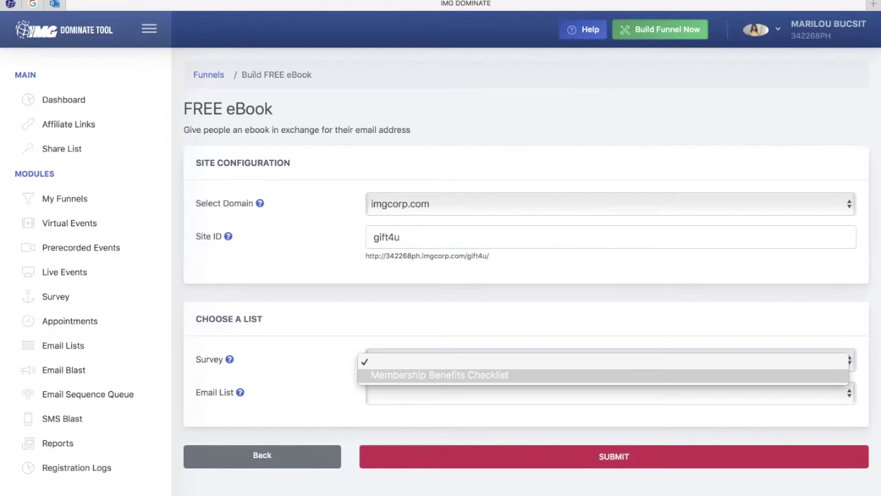
{"action": "left_click", "coordinate": [604, 376]}
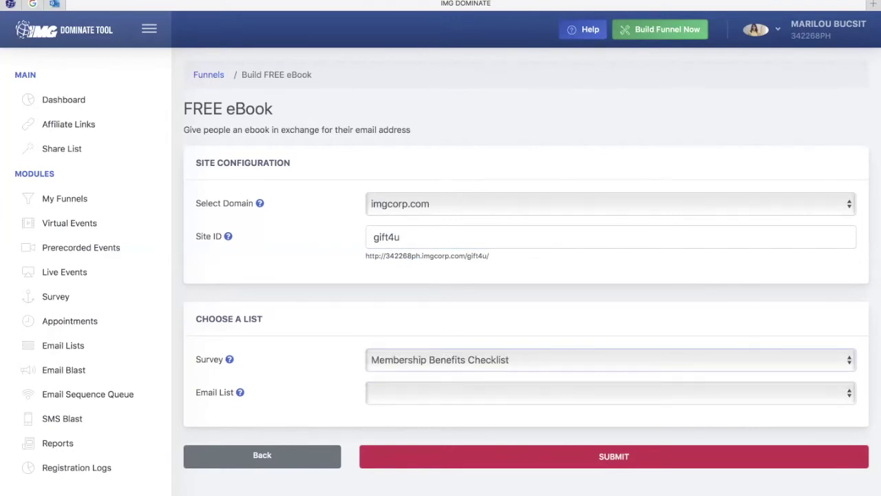
{"action": "left_click", "coordinate": [611, 393]}
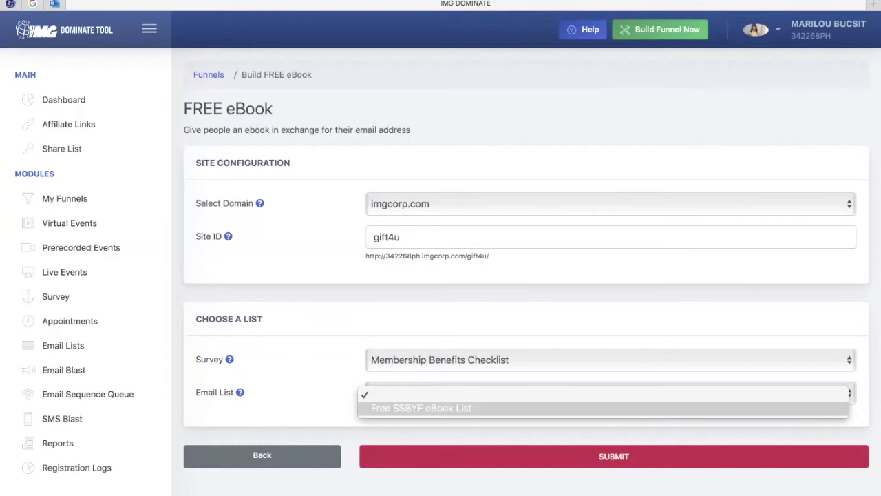
{"action": "key", "text": "Up"}
{"action": "key", "text": "Down"}
{"action": "key", "text": "Return"}
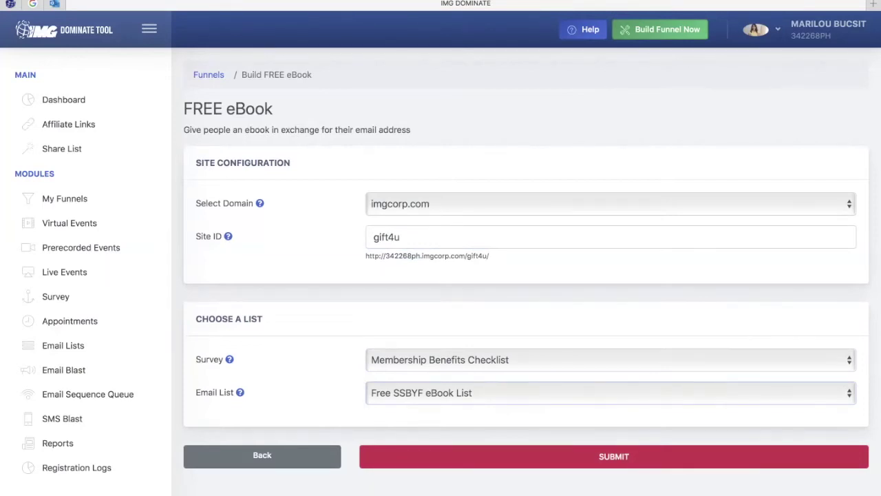
{"action": "left_click", "coordinate": [613, 456]}
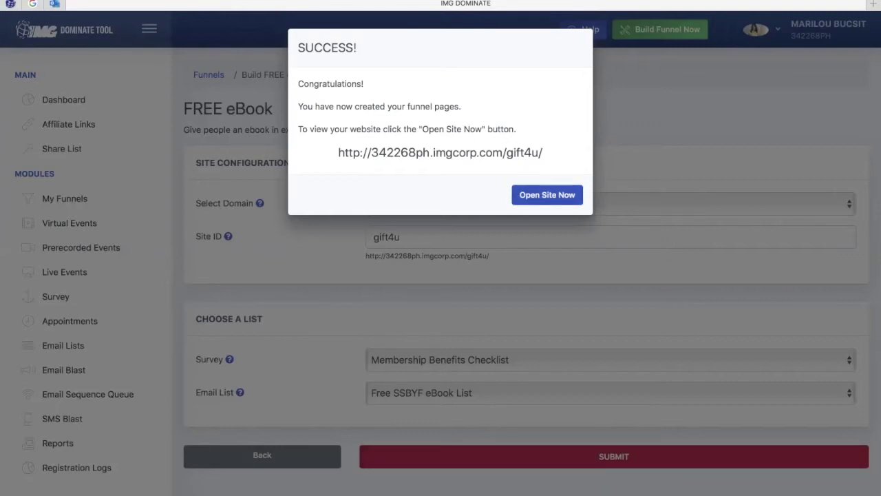
Step: Open the new gift4u site by its link in a separate browser tab and review the landing page down to its form
{"action": "left_click", "coordinate": [547, 195]}
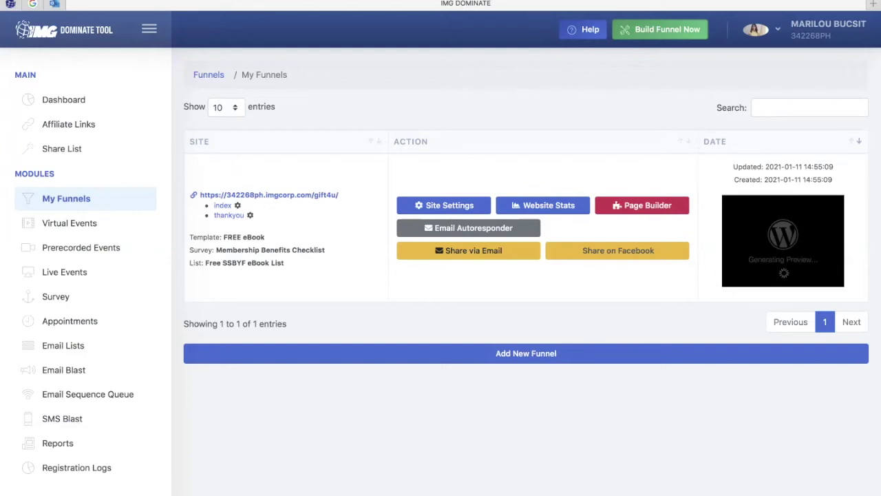
{"action": "left_click_drag", "start_coordinate": [338, 195], "coordinate": [199, 195]}
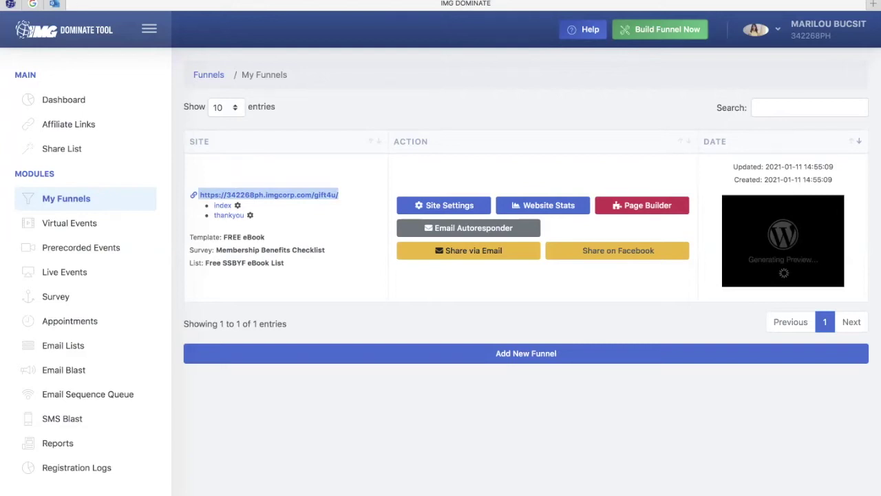
{"action": "left_click", "coordinate": [874, 4]}
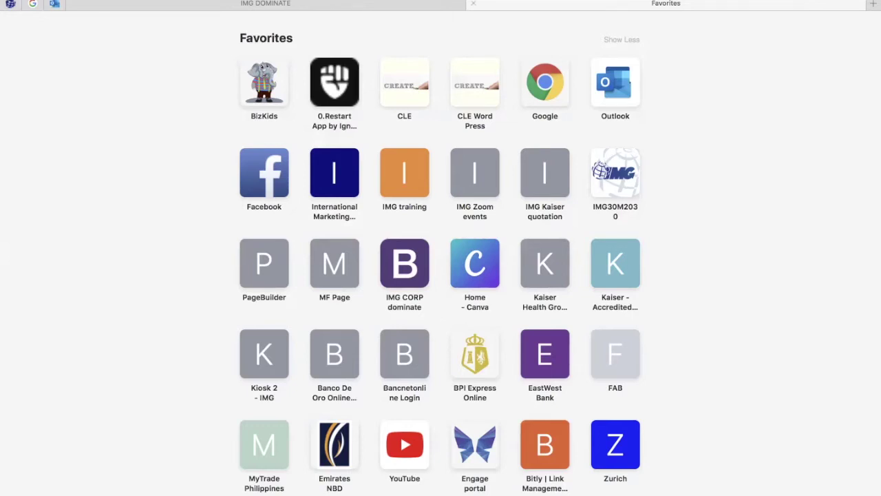
{"action": "key", "text": "super+v"}
{"action": "key", "text": "Return"}
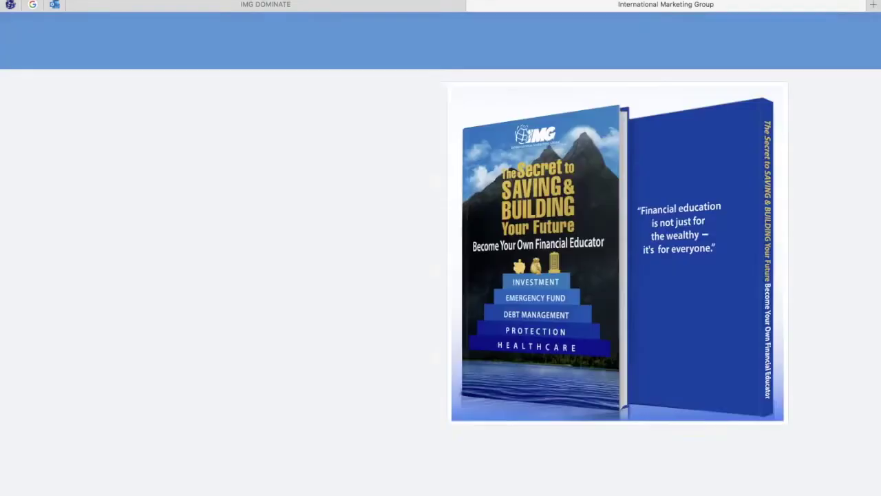
{"action": "scroll", "coordinate": [440, 254], "scroll_direction": "down", "scroll_amount": 10}
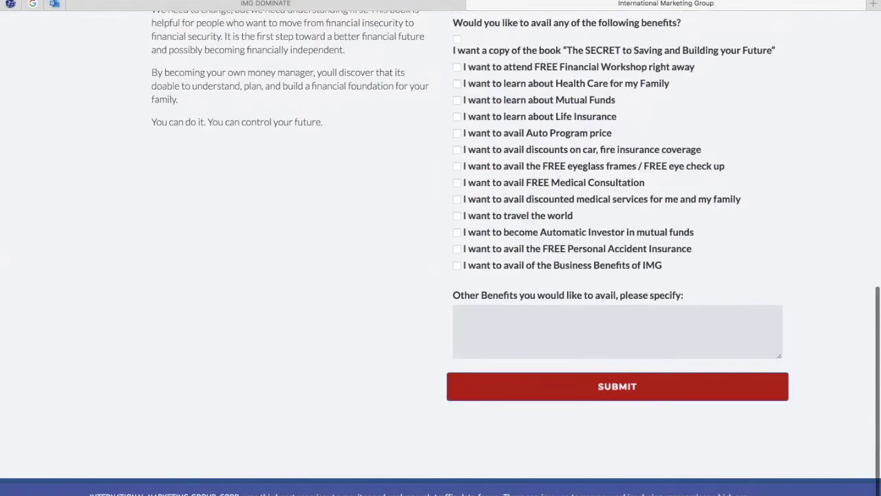
{"action": "scroll", "coordinate": [441, 253], "scroll_direction": "up", "scroll_amount": 10}
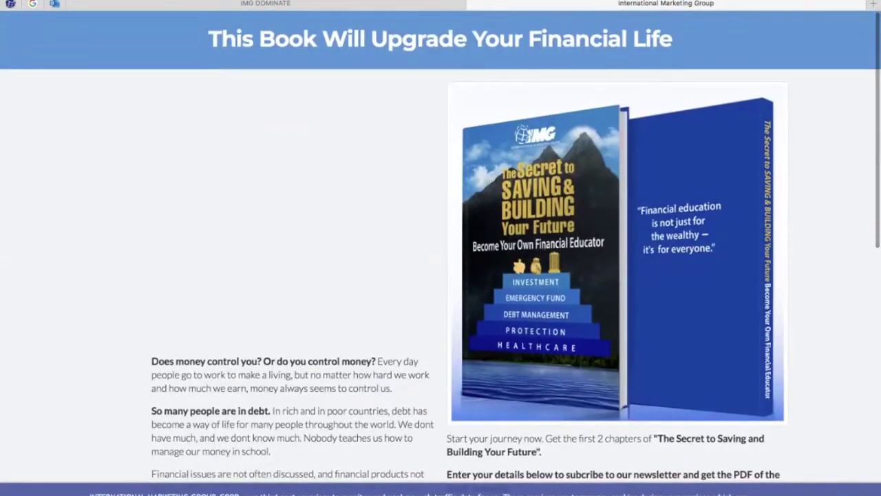
Step: Return to the funnel list, open the gift4u funnel in the Page Builder and show the block library
{"action": "left_click", "coordinate": [266, 3]}
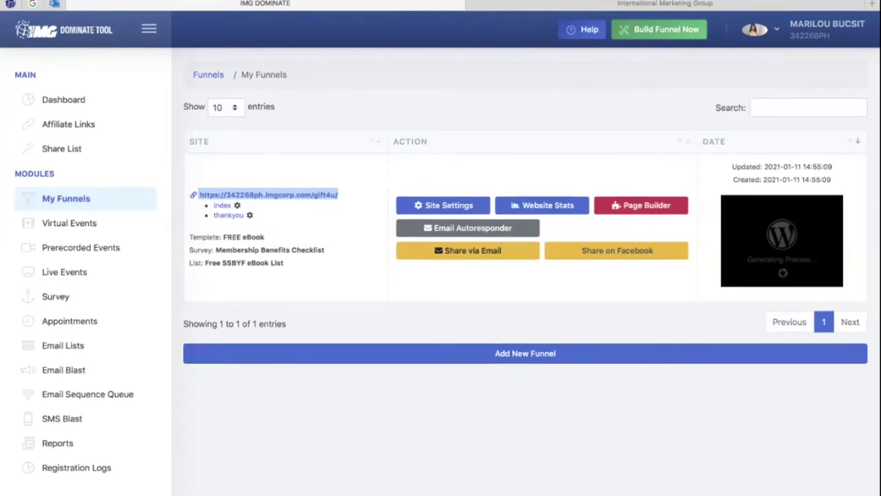
{"action": "left_click", "coordinate": [641, 205]}
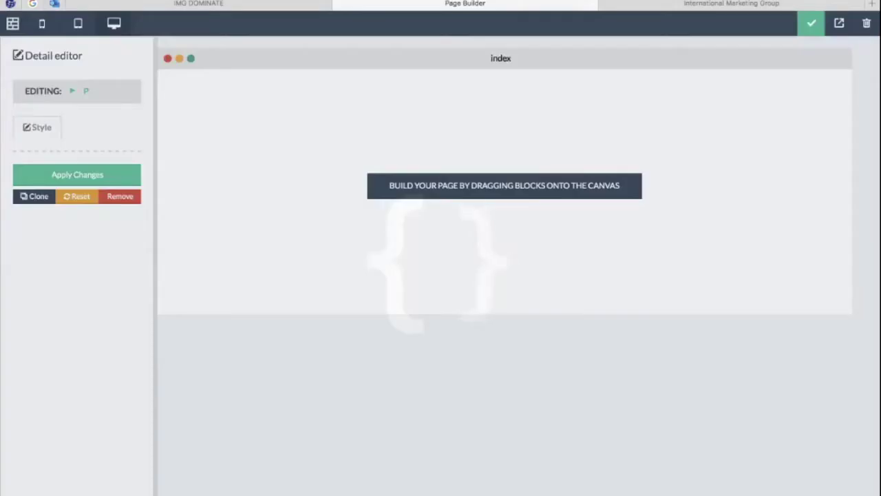
{"action": "left_click", "coordinate": [12, 23]}
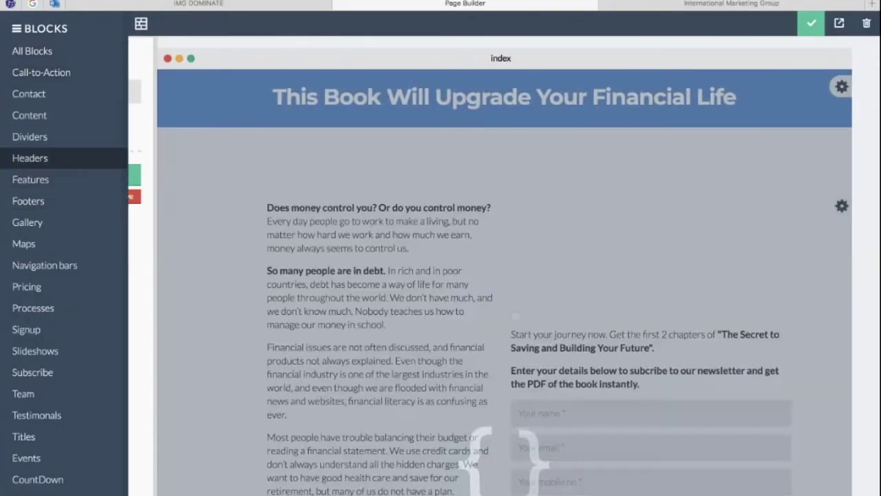
Step: Examine the available Headers block designs and the lower part of the index page
{"action": "left_click", "coordinate": [31, 159]}
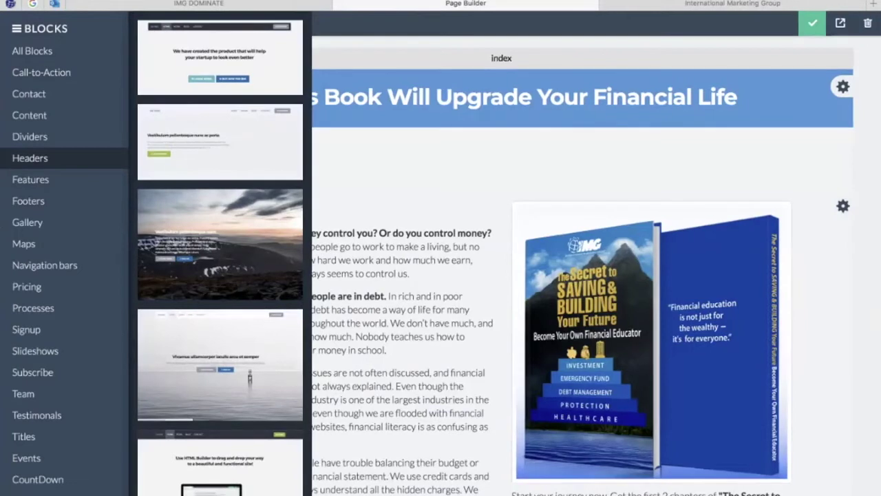
{"action": "scroll", "coordinate": [221, 248], "scroll_direction": "down", "scroll_amount": 6}
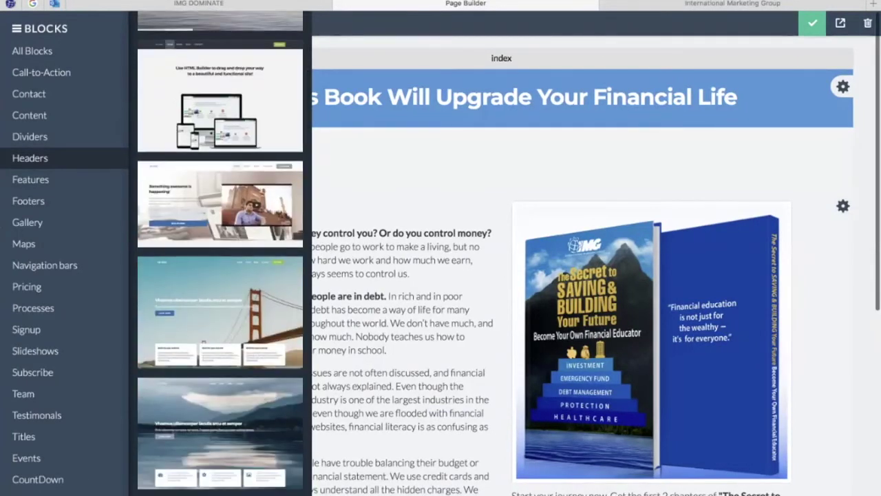
{"action": "scroll", "coordinate": [220, 248], "scroll_direction": "down", "scroll_amount": 10}
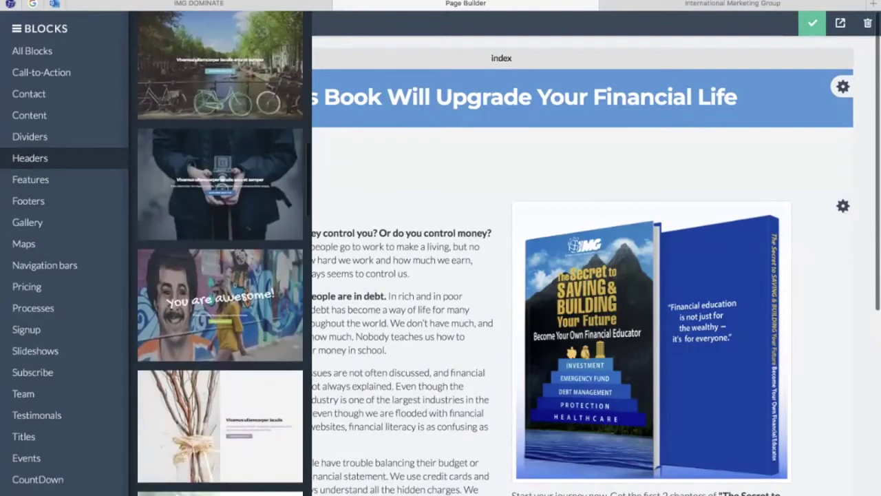
{"action": "scroll", "coordinate": [221, 248], "scroll_direction": "down", "scroll_amount": 10}
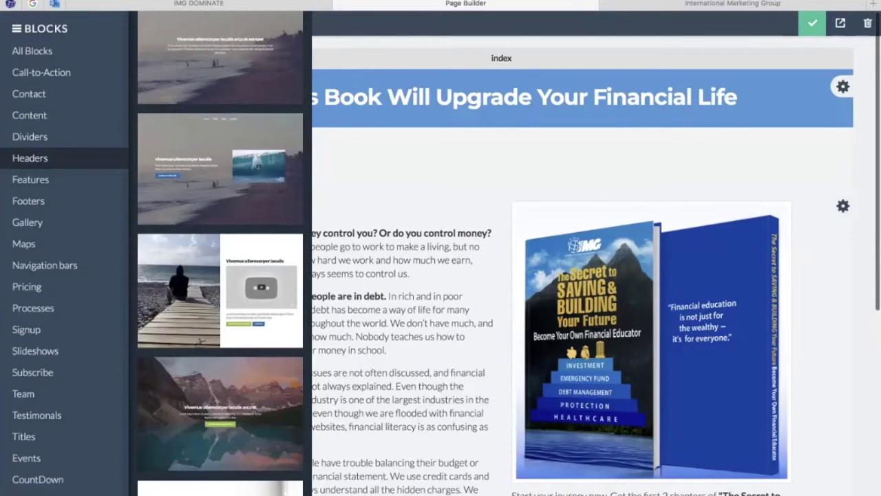
{"action": "scroll", "coordinate": [220, 253], "scroll_direction": "down", "scroll_amount": 10}
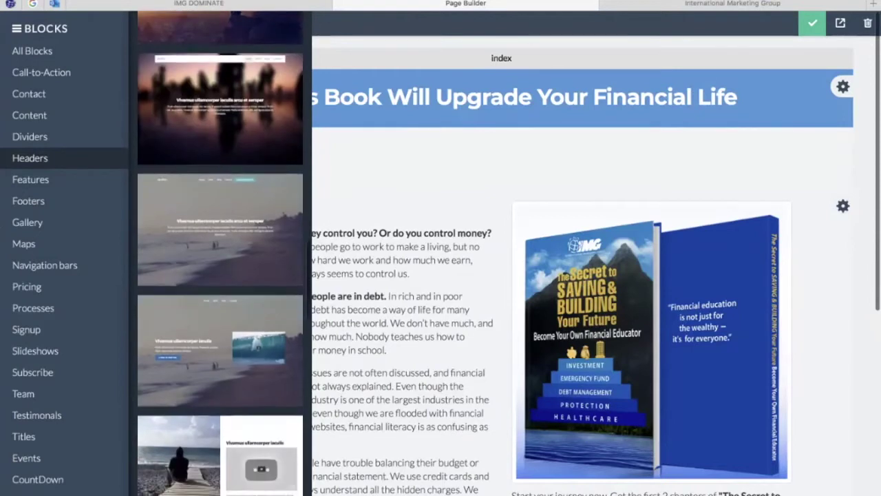
{"action": "scroll", "coordinate": [220, 252], "scroll_direction": "up", "scroll_amount": 15}
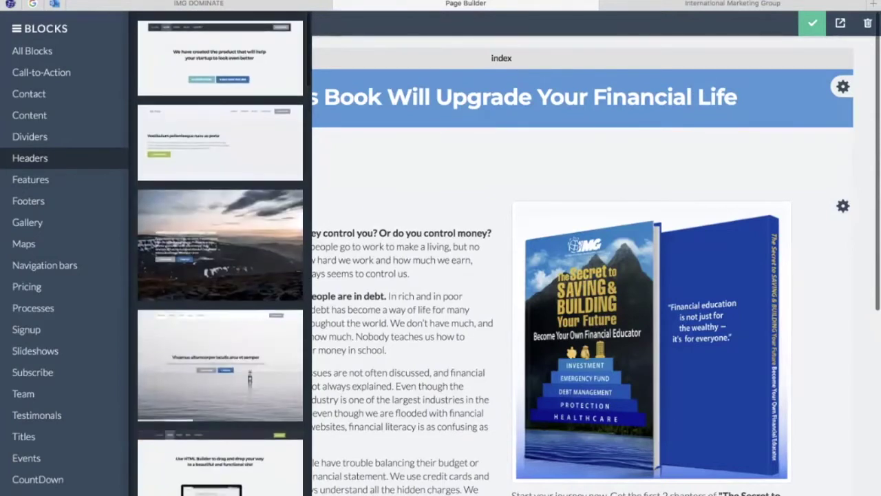
{"action": "scroll", "coordinate": [221, 253], "scroll_direction": "down", "scroll_amount": 6}
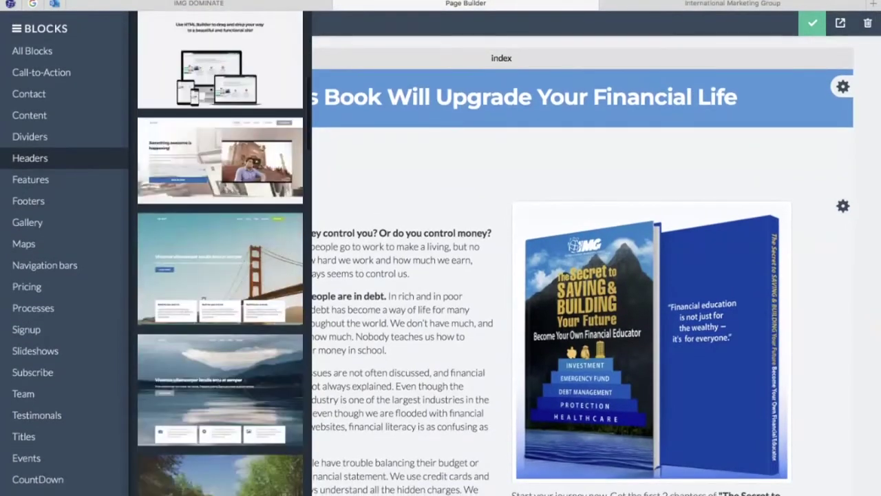
{"action": "scroll", "coordinate": [220, 252], "scroll_direction": "down", "scroll_amount": 4}
{"action": "scroll", "coordinate": [220, 252], "scroll_direction": "down", "scroll_amount": 3}
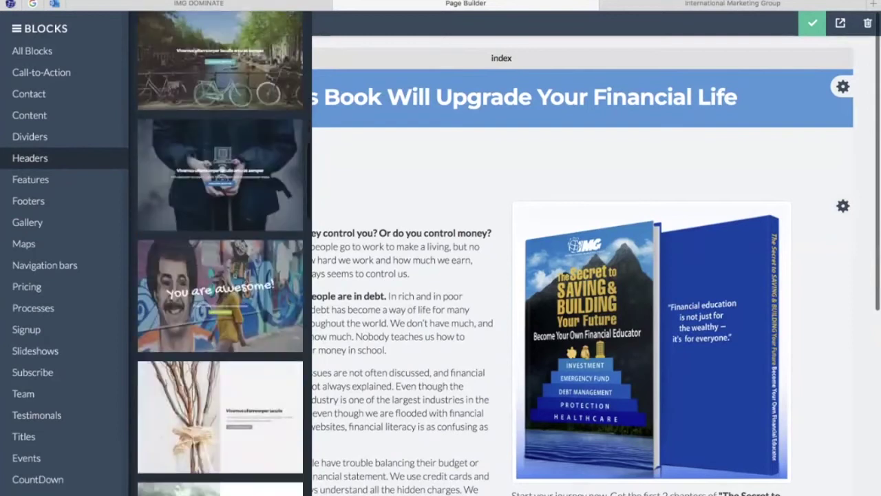
{"action": "scroll", "coordinate": [221, 253], "scroll_direction": "down", "scroll_amount": 15}
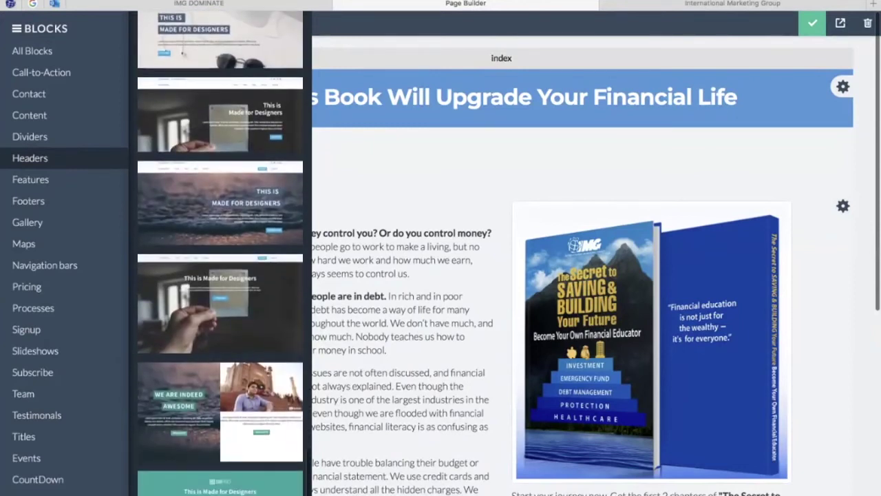
{"action": "scroll", "coordinate": [220, 275], "scroll_direction": "down", "scroll_amount": 3}
{"action": "scroll", "coordinate": [220, 275], "scroll_direction": "down", "scroll_amount": 4}
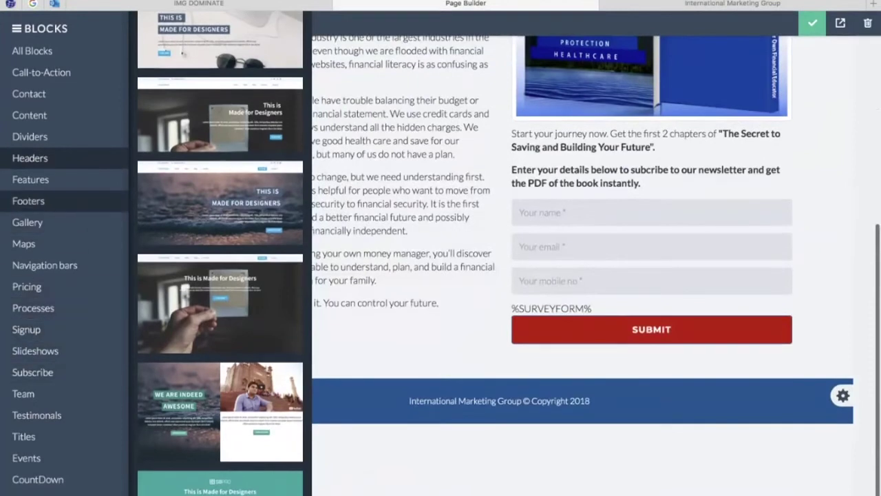
Step: Look through the available Content block designs
{"action": "left_click", "coordinate": [29, 115]}
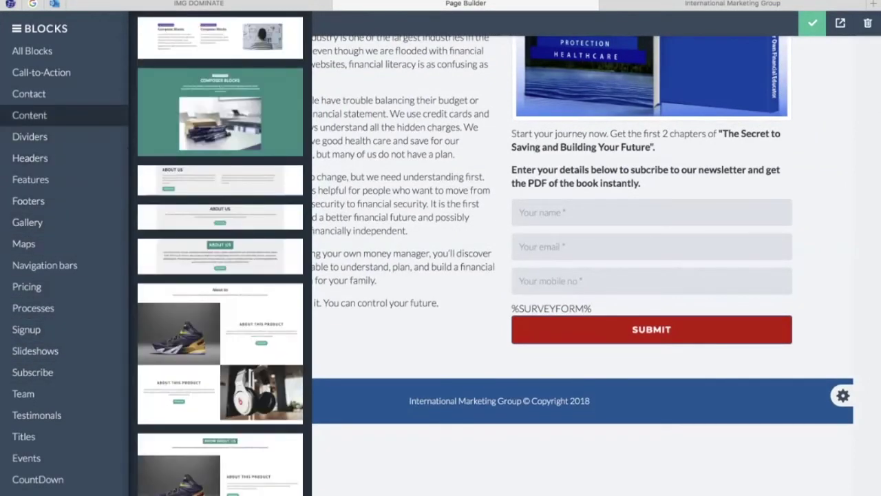
{"action": "scroll", "coordinate": [220, 254], "scroll_direction": "up", "scroll_amount": 3}
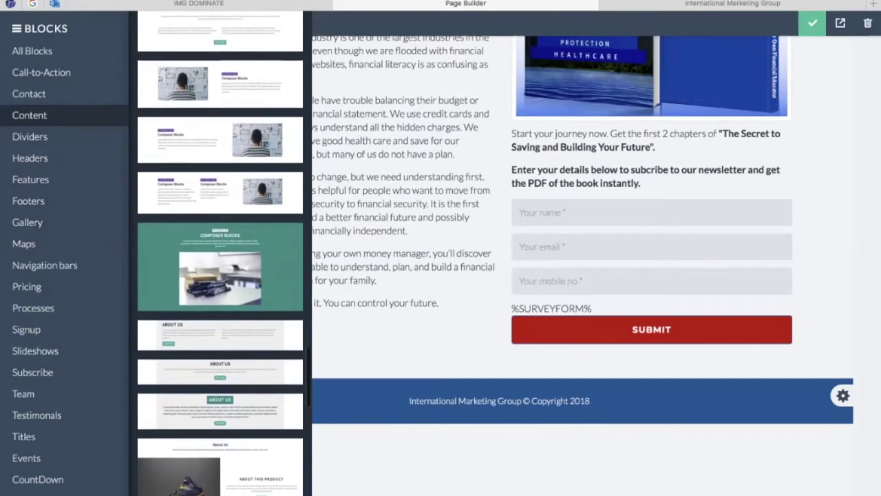
{"action": "scroll", "coordinate": [221, 255], "scroll_direction": "up", "scroll_amount": 1}
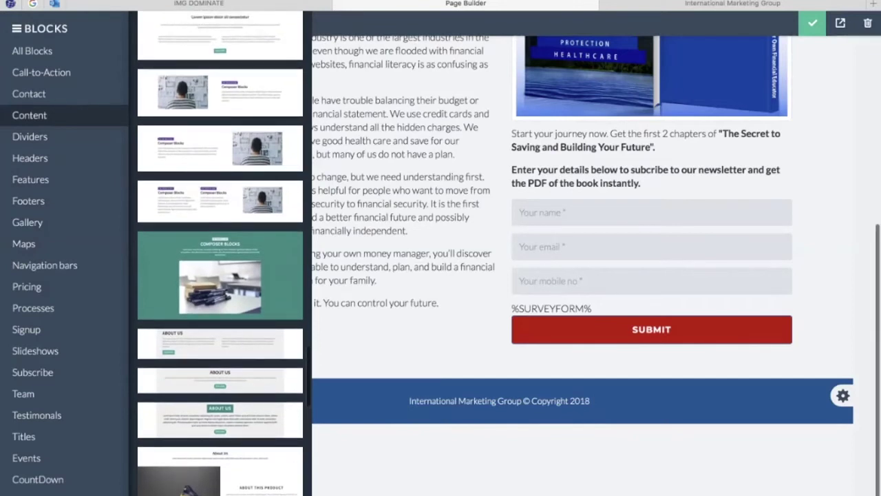
Step: Add the "Composer Blocks" Content block with text beside a single photo above the book headline on the index page
{"action": "left_click", "coordinate": [378, 206]}
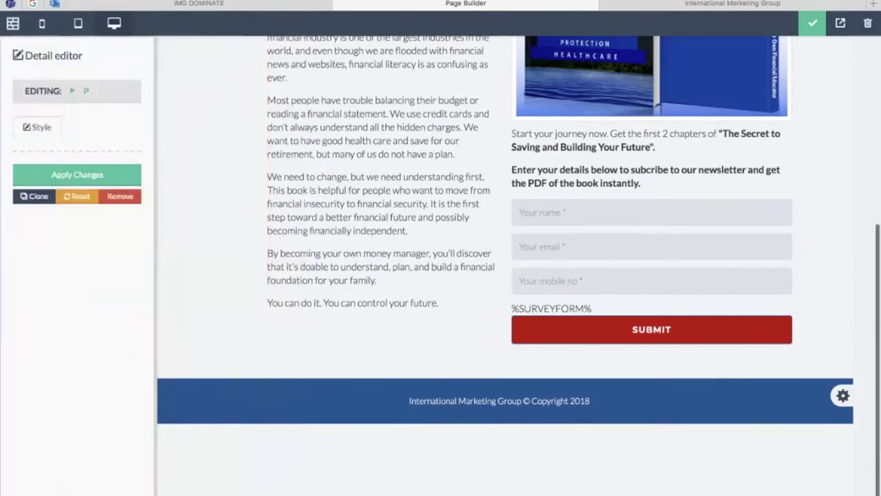
{"action": "left_click", "coordinate": [13, 26]}
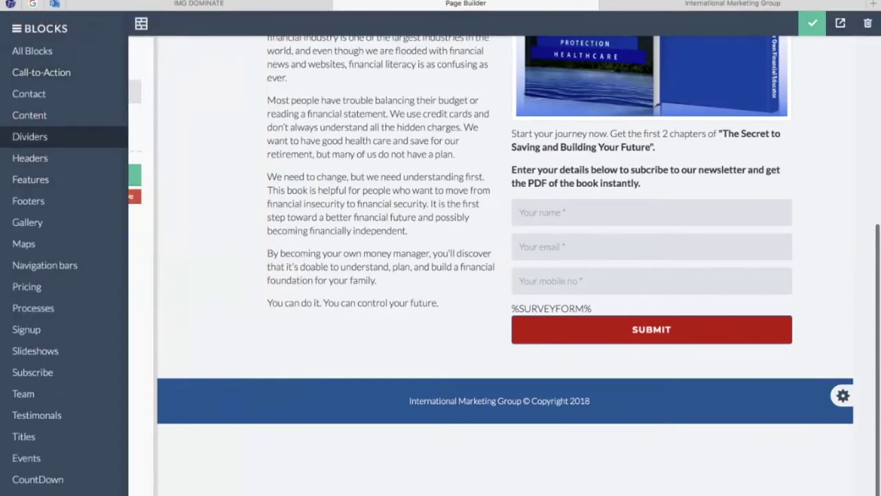
{"action": "scroll", "coordinate": [381, 207], "scroll_direction": "up", "scroll_amount": 5}
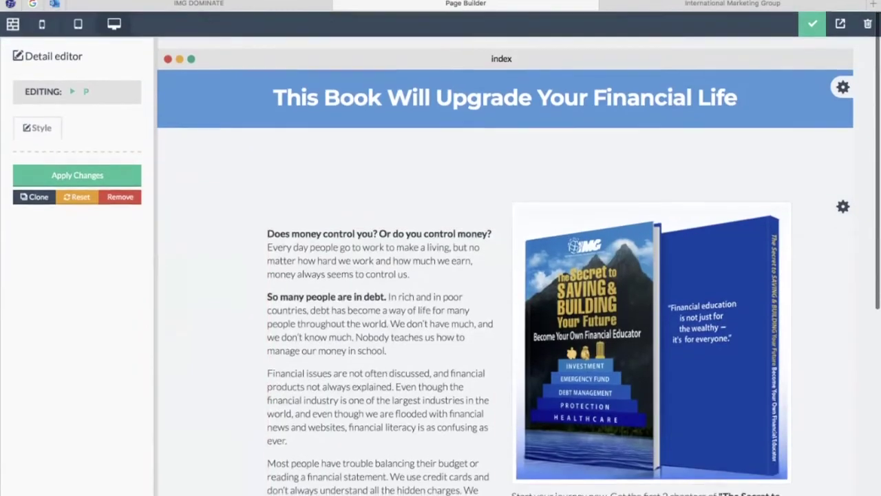
{"action": "mouse_move", "coordinate": [6, 136]}
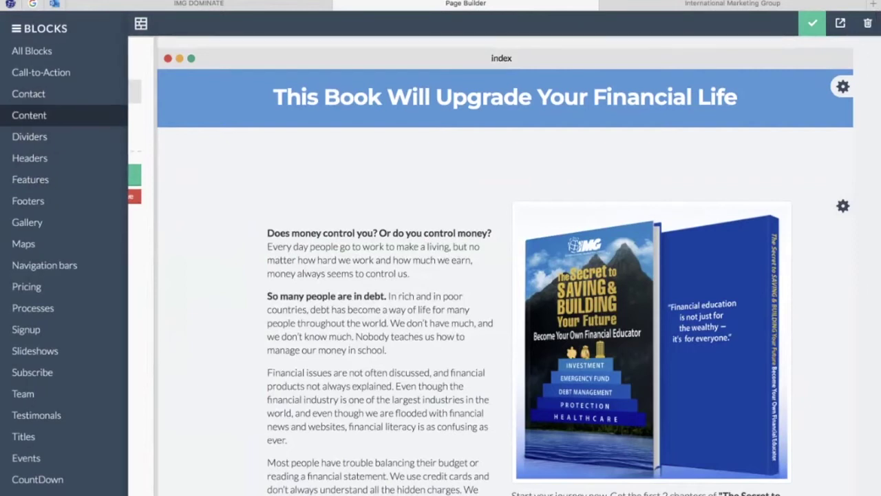
{"action": "left_click", "coordinate": [30, 115]}
{"action": "scroll", "coordinate": [220, 253], "scroll_direction": "down", "scroll_amount": 5}
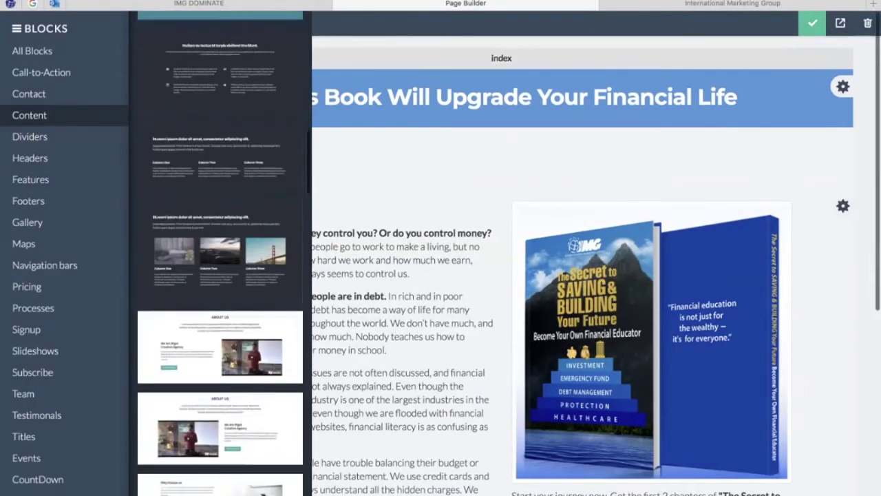
{"action": "scroll", "coordinate": [220, 253], "scroll_direction": "down", "scroll_amount": 10}
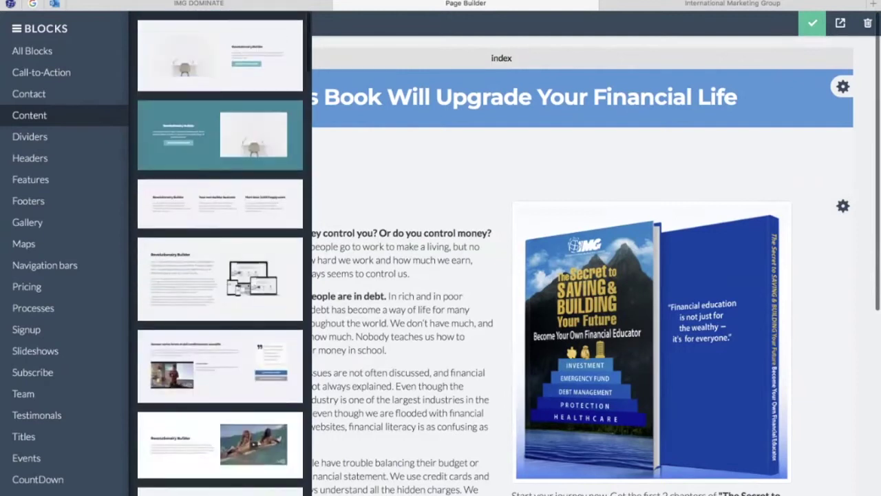
{"action": "scroll", "coordinate": [220, 253], "scroll_direction": "down", "scroll_amount": 10}
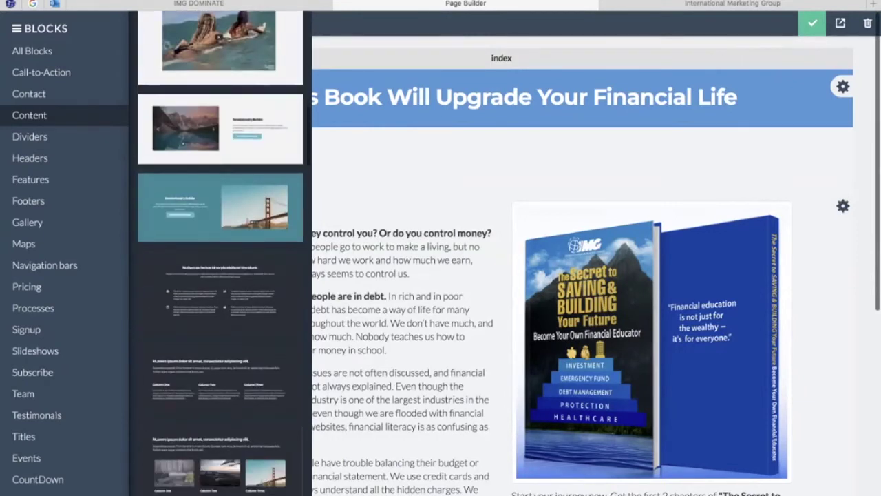
{"action": "scroll", "coordinate": [221, 253], "scroll_direction": "down", "scroll_amount": 10}
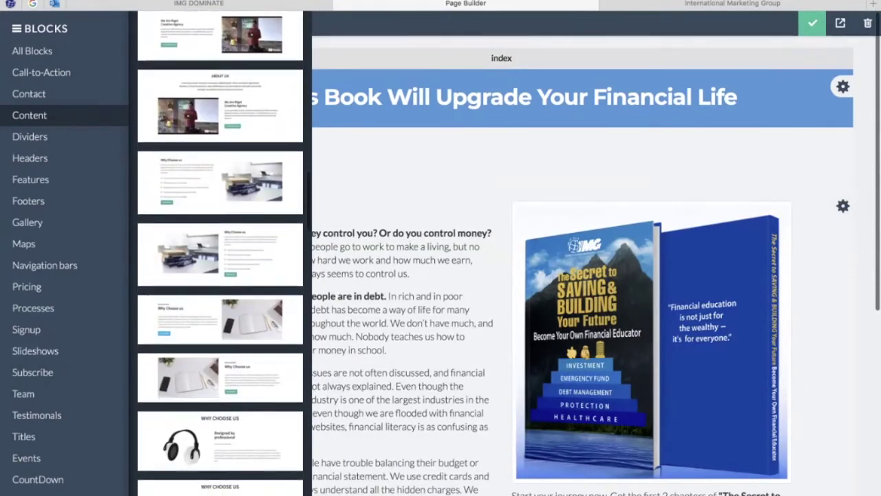
{"action": "scroll", "coordinate": [220, 253], "scroll_direction": "down", "scroll_amount": 10}
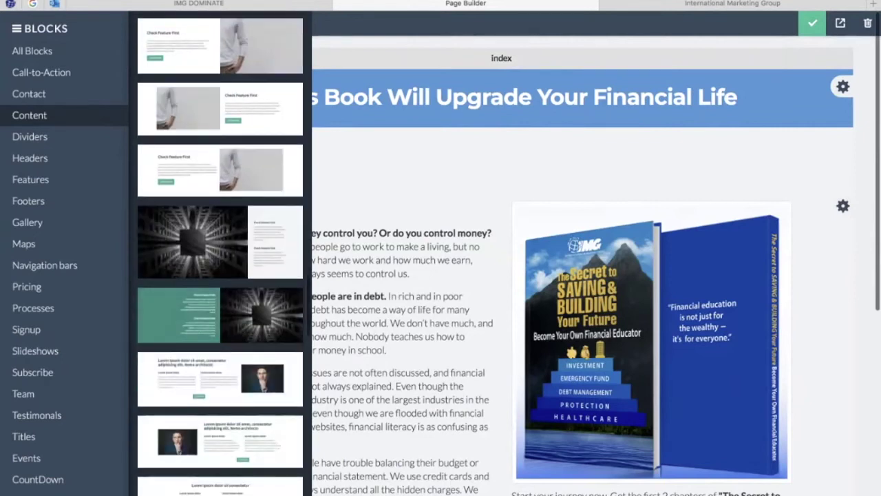
{"action": "scroll", "coordinate": [220, 253], "scroll_direction": "up", "scroll_amount": 1}
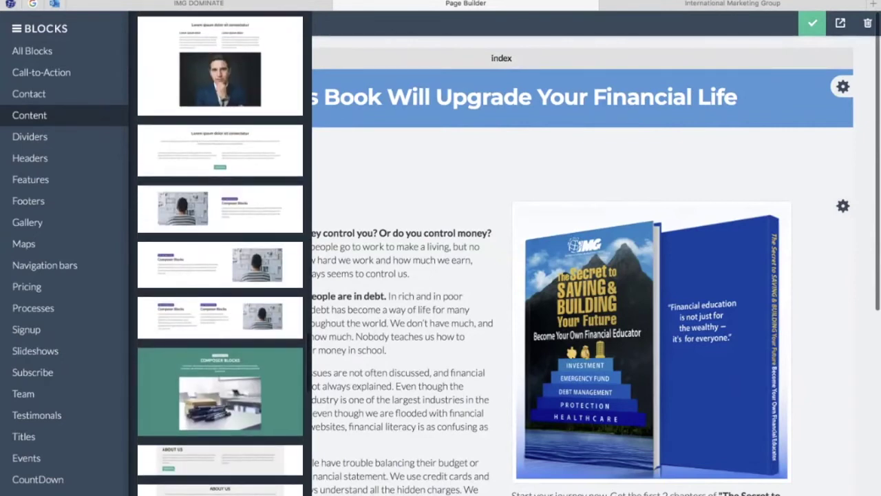
{"action": "left_click_drag", "start_coordinate": [220, 265], "coordinate": [419, 84]}
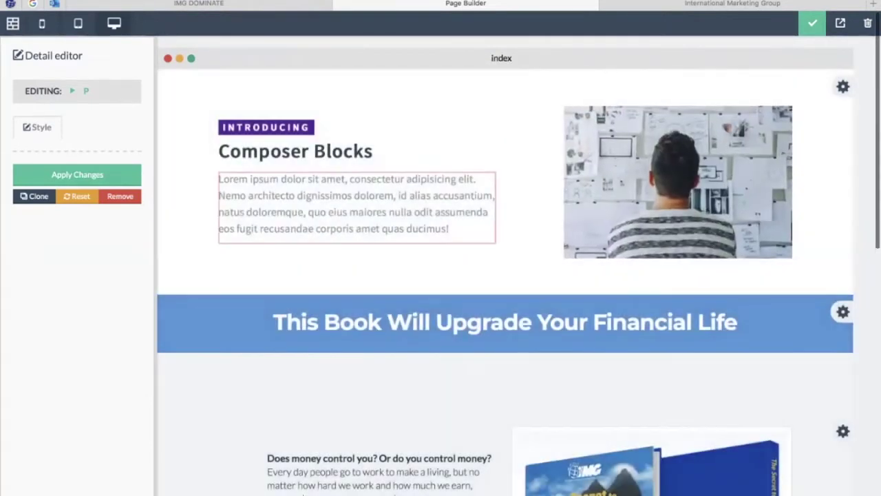
Step: Select the new block's photo and clear its existing image path
{"action": "left_click", "coordinate": [677, 182]}
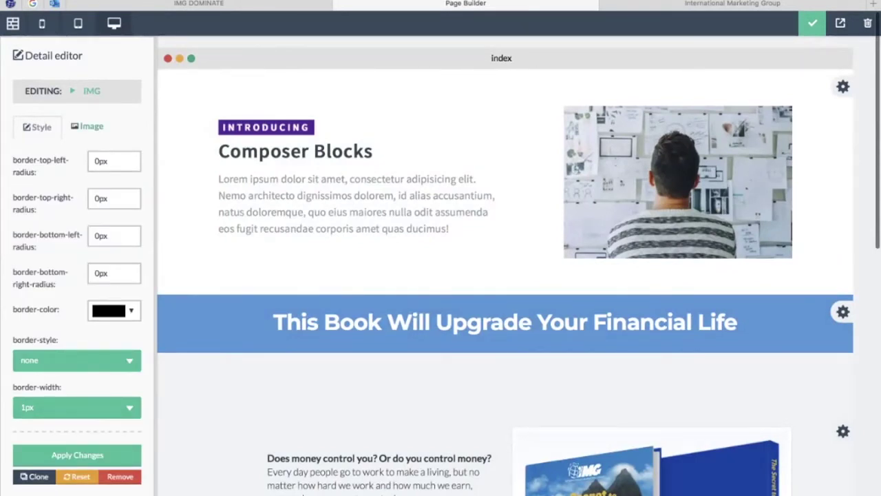
{"action": "left_click", "coordinate": [87, 127]}
{"action": "left_click_drag", "start_coordinate": [134, 188], "coordinate": [19, 188]}
{"action": "key", "text": "BackSpace"}
{"action": "key", "text": "ctrl+a"}
{"action": "key", "text": "BackSpace"}
Step: Upload 1.jpg from the Desktop folder as the block's picture and apply the change
{"action": "left_click", "coordinate": [48, 362]}
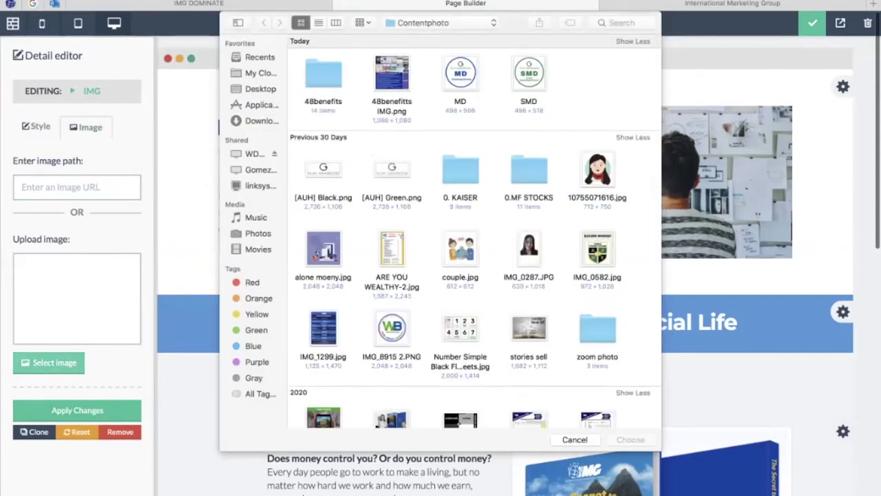
{"action": "left_click", "coordinate": [260, 89]}
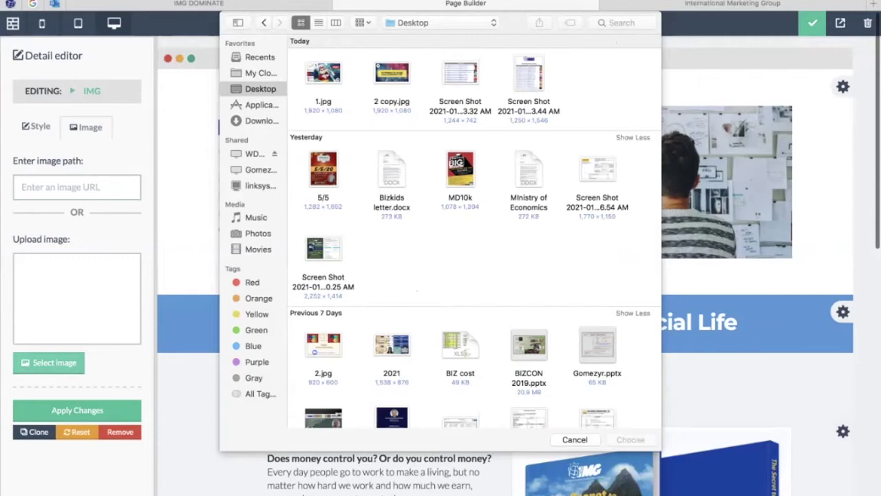
{"action": "scroll", "coordinate": [475, 235], "scroll_direction": "down", "scroll_amount": 5}
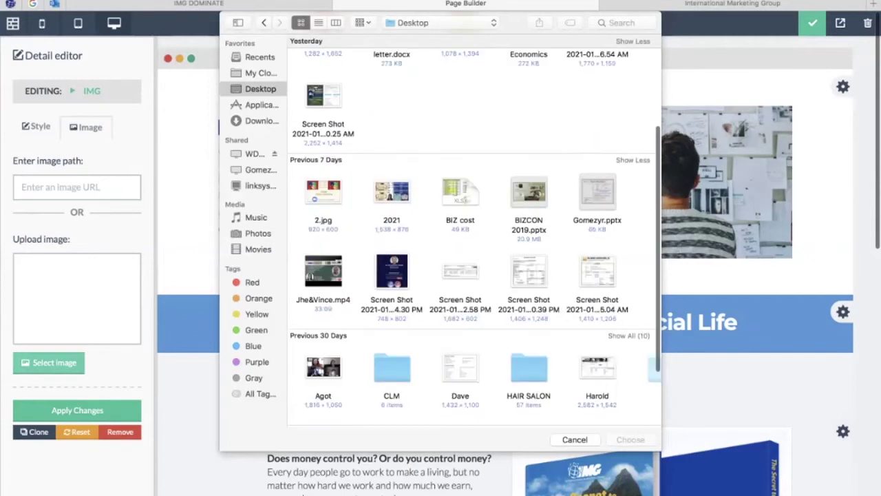
{"action": "scroll", "coordinate": [475, 234], "scroll_direction": "up", "scroll_amount": 5}
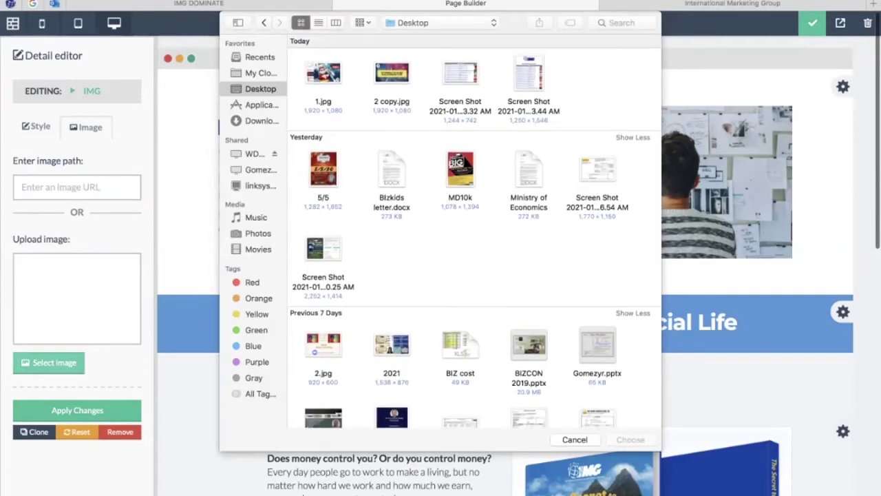
{"action": "left_click", "coordinate": [323, 73]}
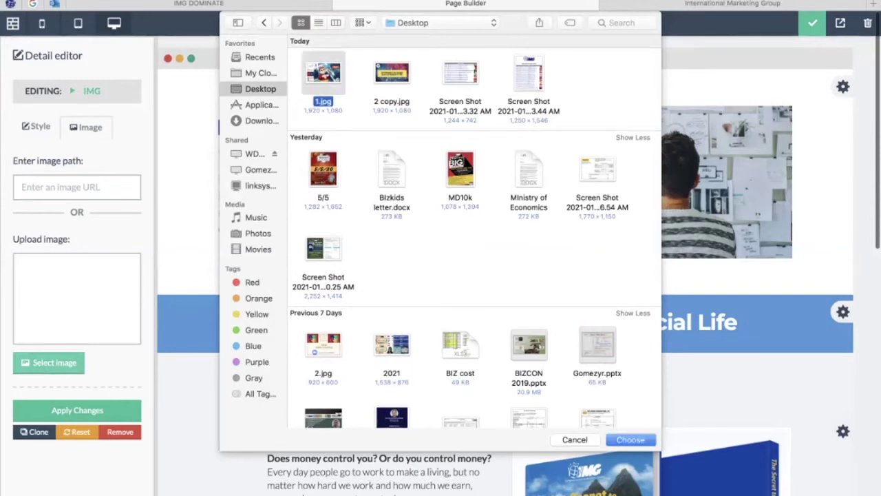
{"action": "key", "text": "Return"}
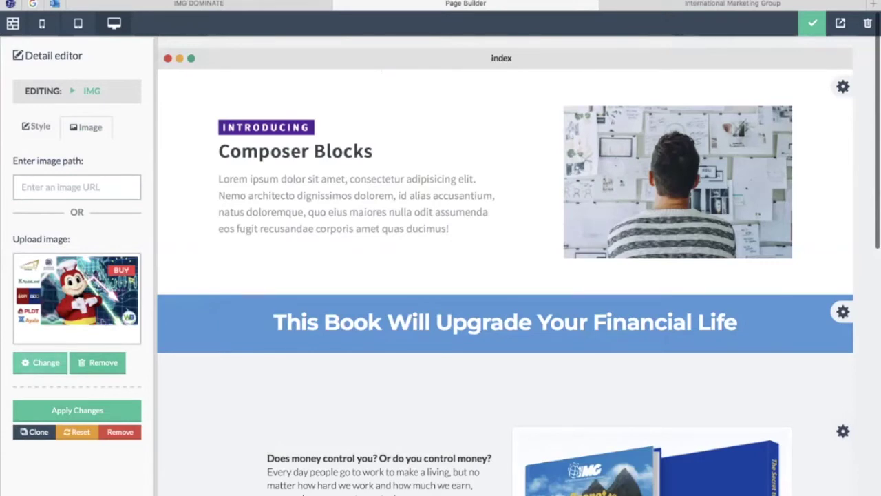
{"action": "left_click", "coordinate": [77, 411]}
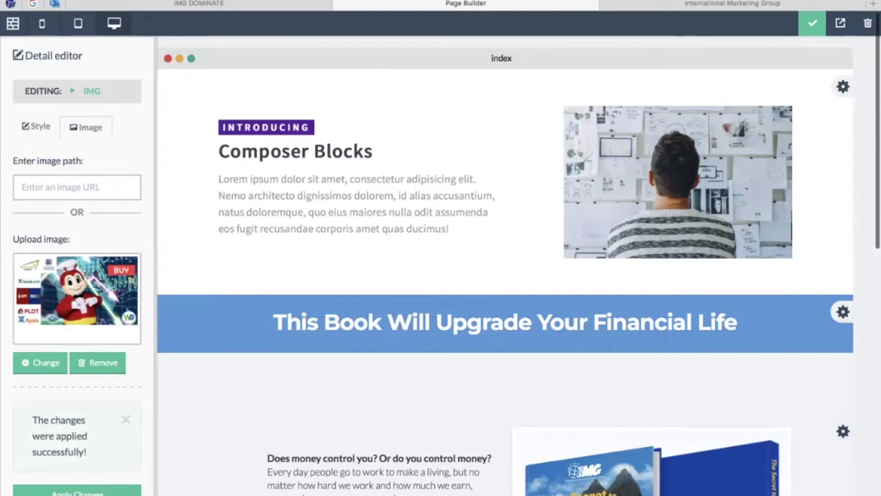
{"action": "scroll", "coordinate": [505, 265], "scroll_direction": "down", "scroll_amount": 3}
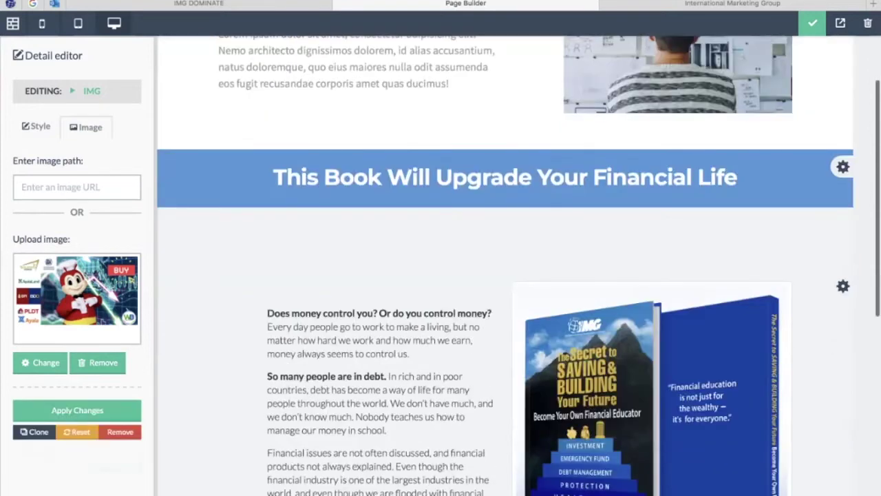
{"action": "scroll", "coordinate": [506, 265], "scroll_direction": "up", "scroll_amount": 3}
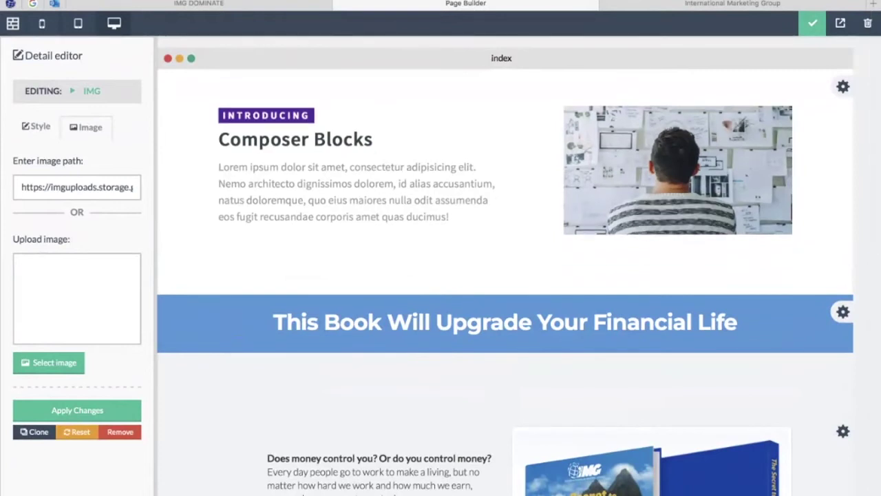
Step: Replace the "Composer Blocks" heading with "Do you want to learn to Invest?"
{"action": "left_click", "coordinate": [296, 140]}
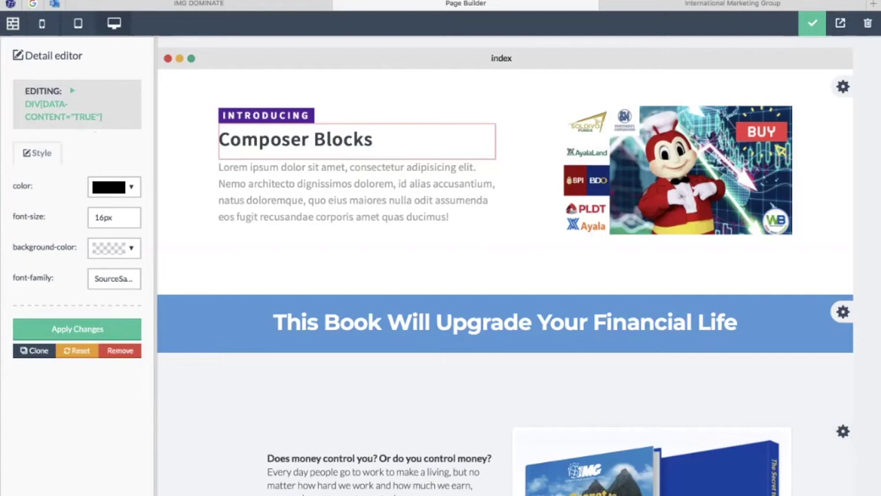
{"action": "left_click_drag", "start_coordinate": [373, 140], "coordinate": [219, 140]}
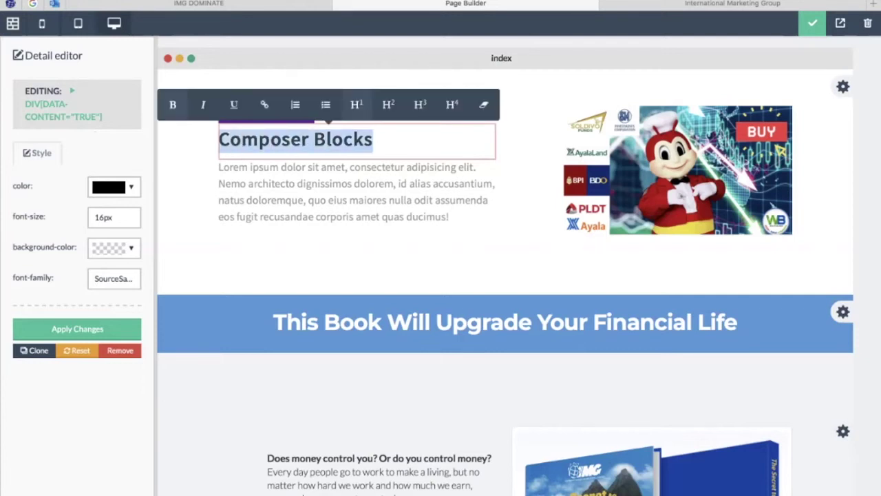
{"action": "type", "text": "DO"}
{"action": "key", "text": "BackSpace"}
{"action": "type", "text": "o w"}
{"action": "key", "text": "BackSpace"}
{"action": "type", "text": "you want to le"}
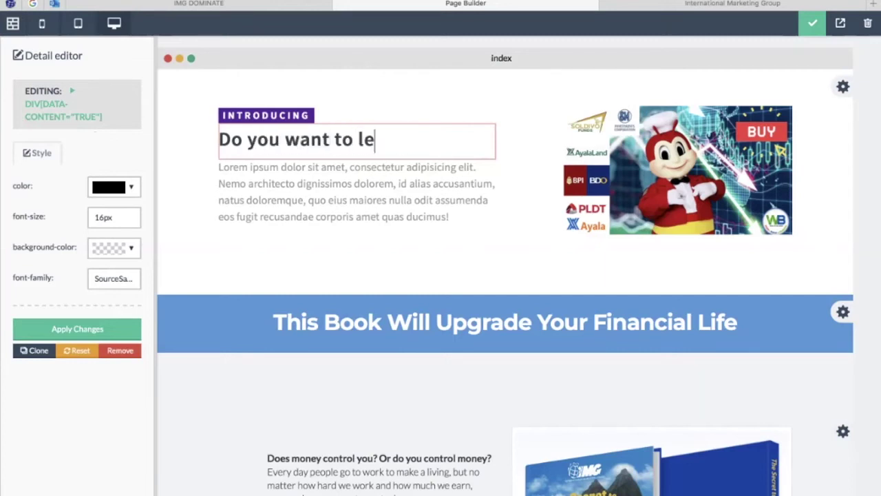
{"action": "type", "text": "arn to Invest?"}
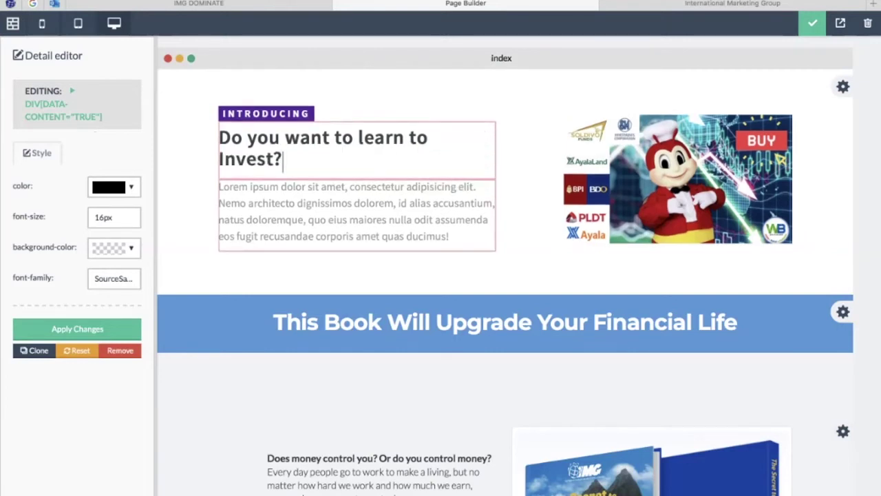
Step: Replace the placeholder paragraph under the heading with "Be a Jollibee Investor today!" and apply the changes
{"action": "left_click_drag", "start_coordinate": [450, 238], "coordinate": [219, 186]}
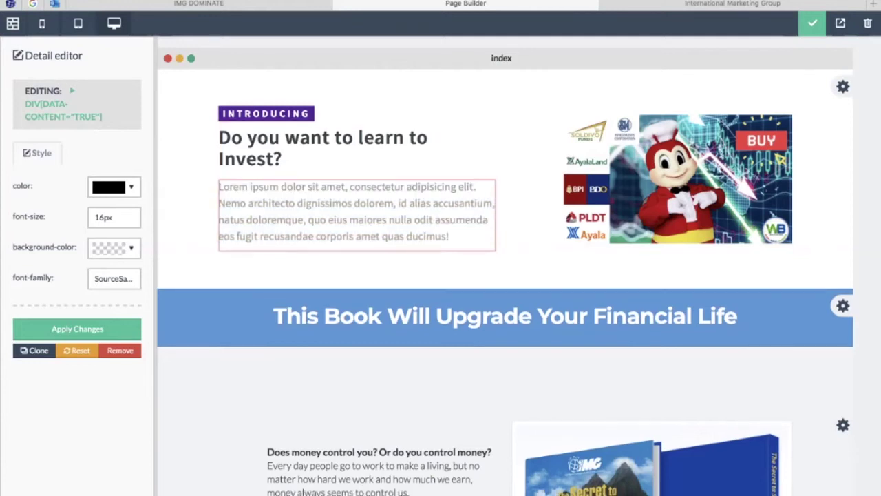
{"action": "key", "text": "ctrl+a"}
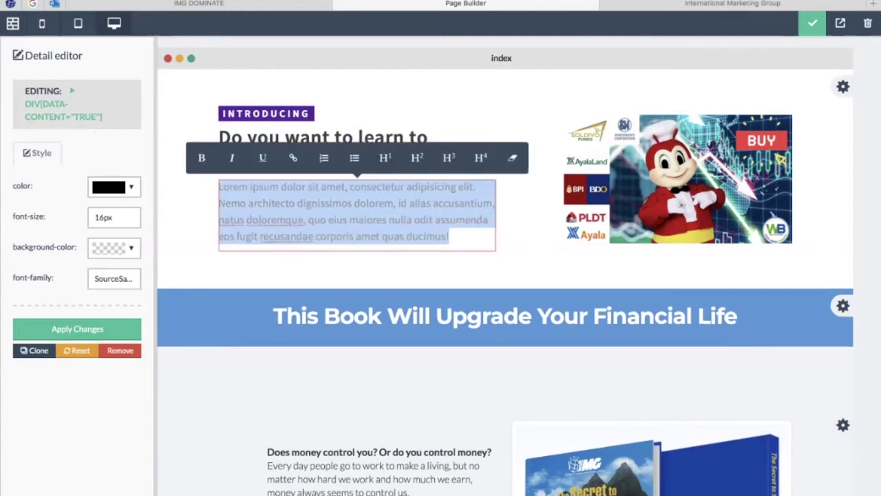
{"action": "key", "text": "BackSpace"}
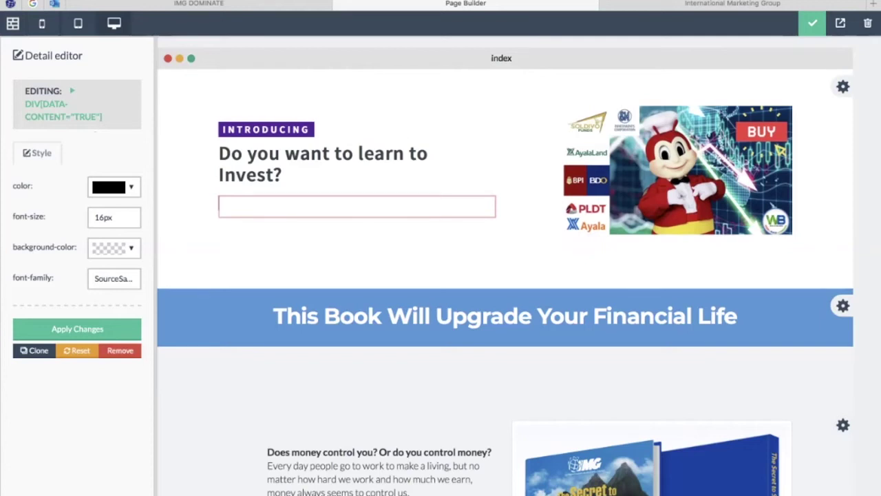
{"action": "type", "text": "Be a Jollibee Investor todat"}
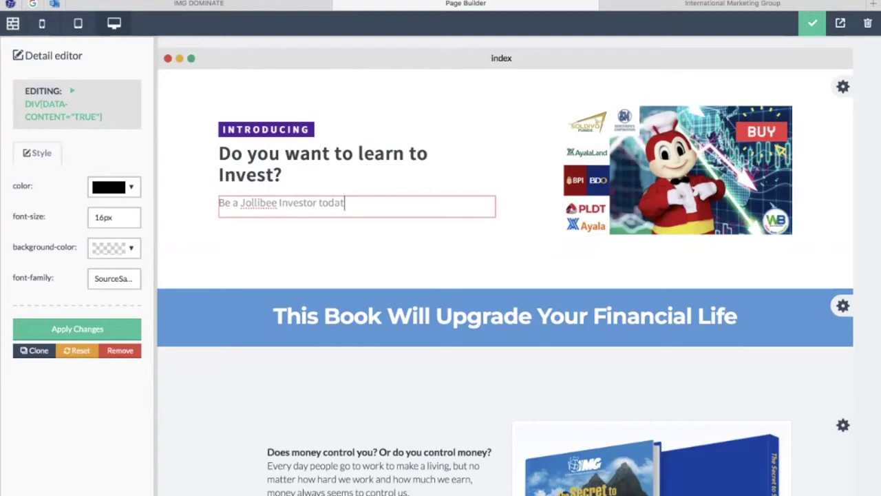
{"action": "key", "text": "BackSpace"}
{"action": "type", "text": "y!"}
{"action": "scroll", "coordinate": [505, 265], "scroll_direction": "down", "scroll_amount": 5}
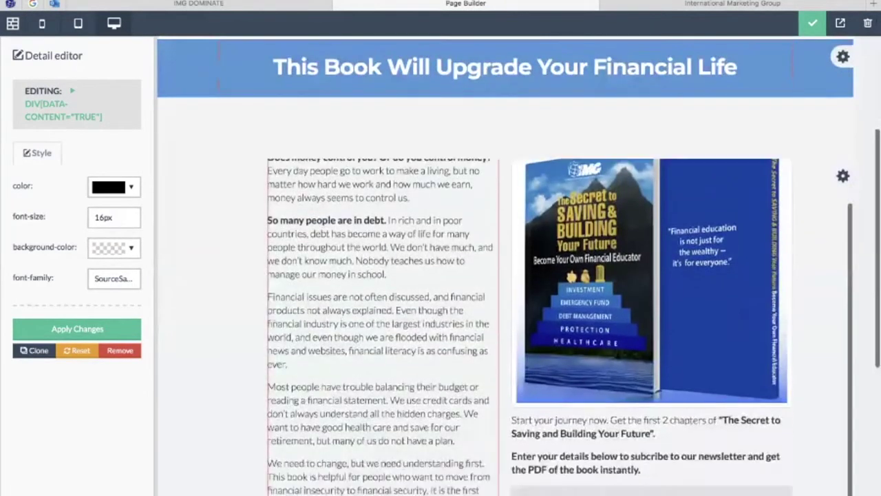
{"action": "scroll", "coordinate": [505, 265], "scroll_direction": "up", "scroll_amount": 5}
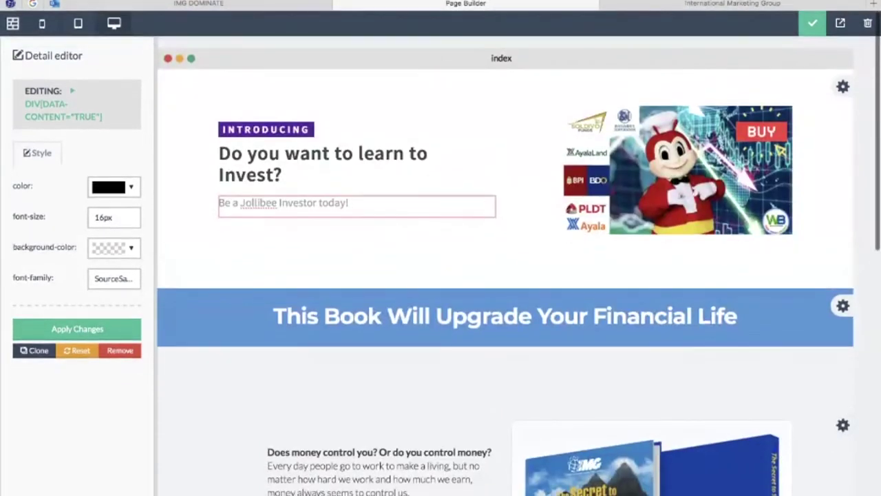
{"action": "left_click", "coordinate": [267, 204]}
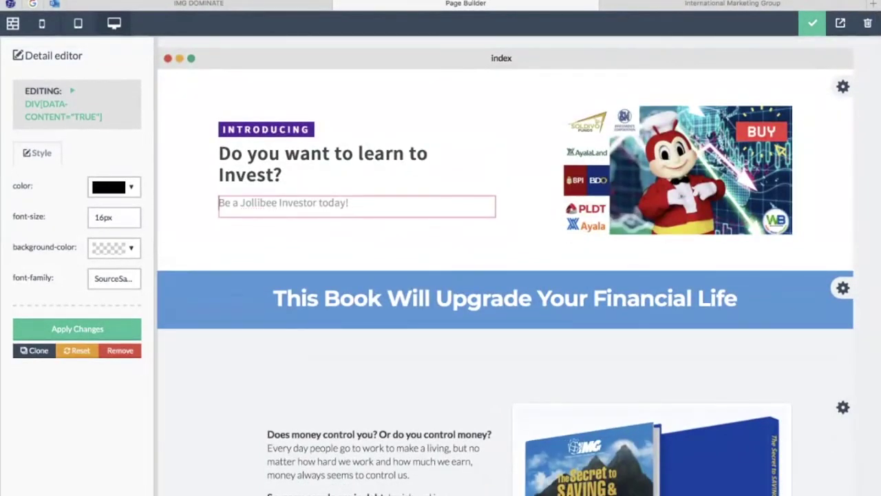
{"action": "left_click", "coordinate": [77, 329]}
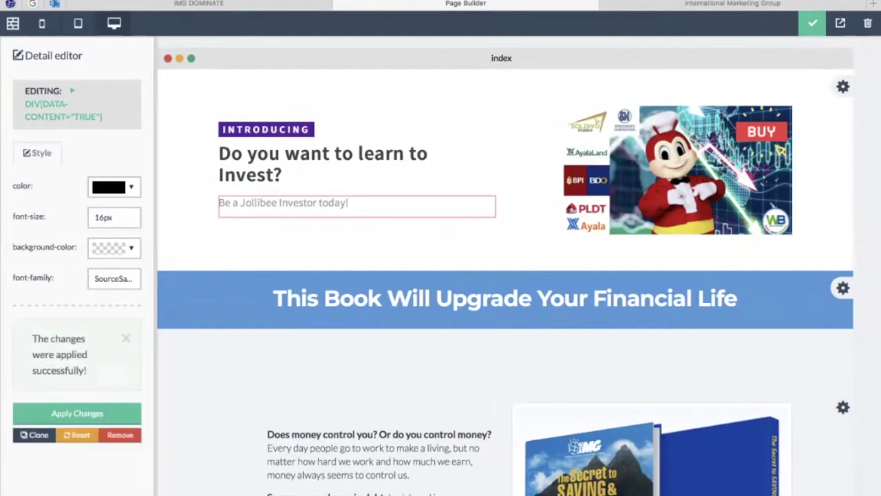
Step: Add the single-field email signup block with the GET STARTED NOW button directly below the Jollibee investor block
{"action": "left_click", "coordinate": [13, 23]}
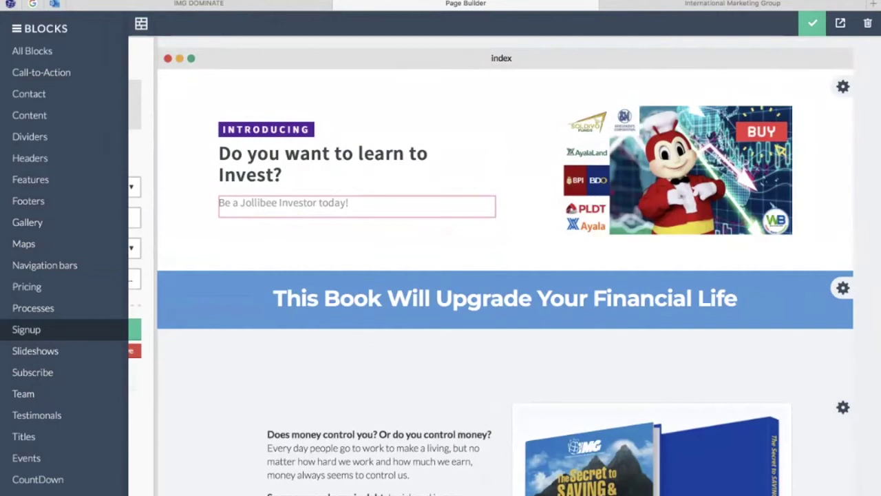
{"action": "left_click", "coordinate": [26, 329]}
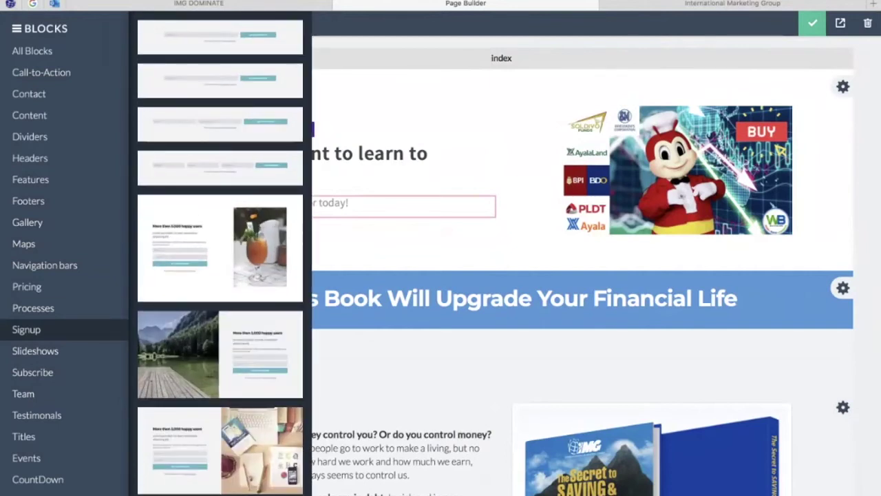
{"action": "mouse_move", "coordinate": [13, 23]}
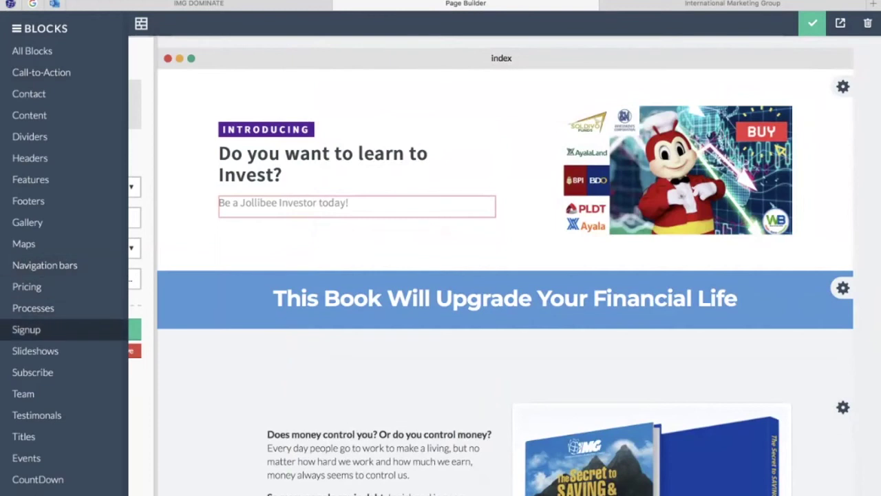
{"action": "left_click", "coordinate": [27, 329]}
{"action": "left_click_drag", "start_coordinate": [220, 124], "coordinate": [358, 275]}
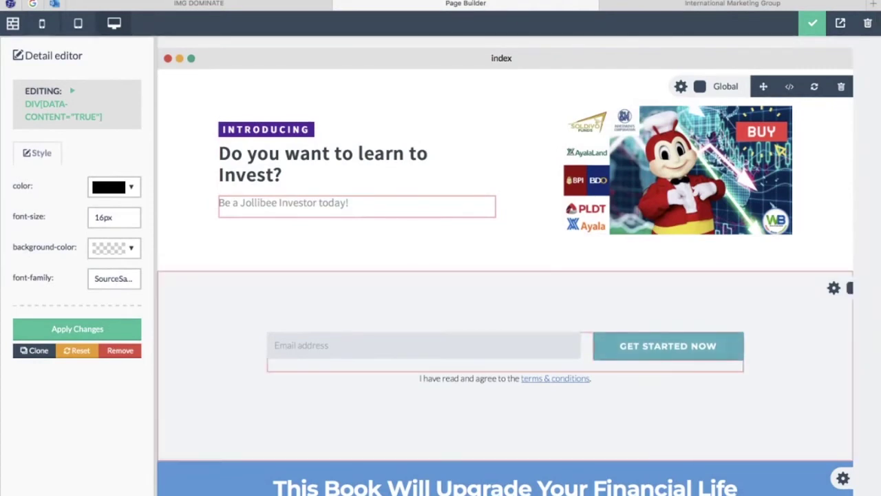
Step: Add the content block with a centered heading, two text columns and a large portrait photo between the Jollibee block and the email signup block
{"action": "scroll", "coordinate": [506, 275], "scroll_direction": "down", "scroll_amount": 5}
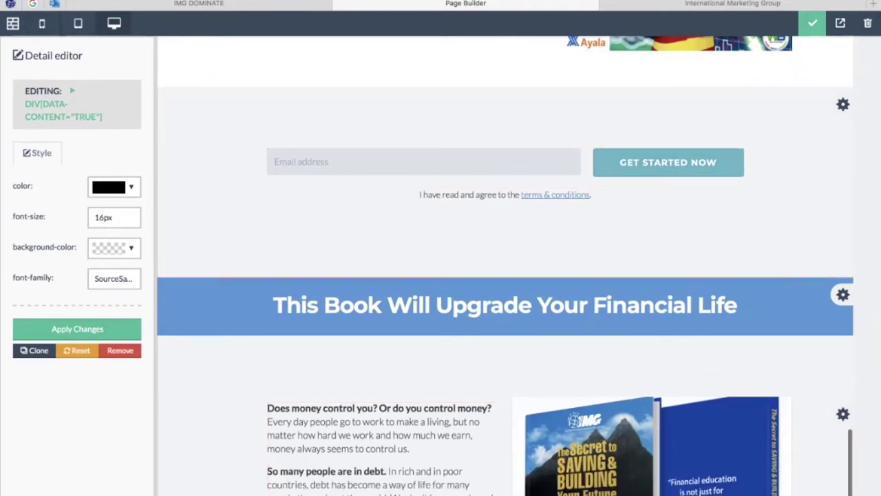
{"action": "scroll", "coordinate": [506, 276], "scroll_direction": "down", "scroll_amount": 10}
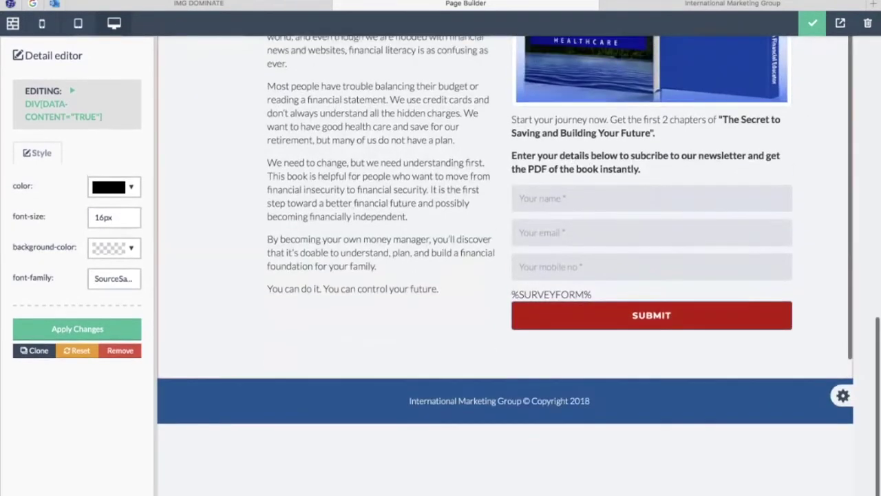
{"action": "scroll", "coordinate": [427, 294], "scroll_direction": "up", "scroll_amount": 12}
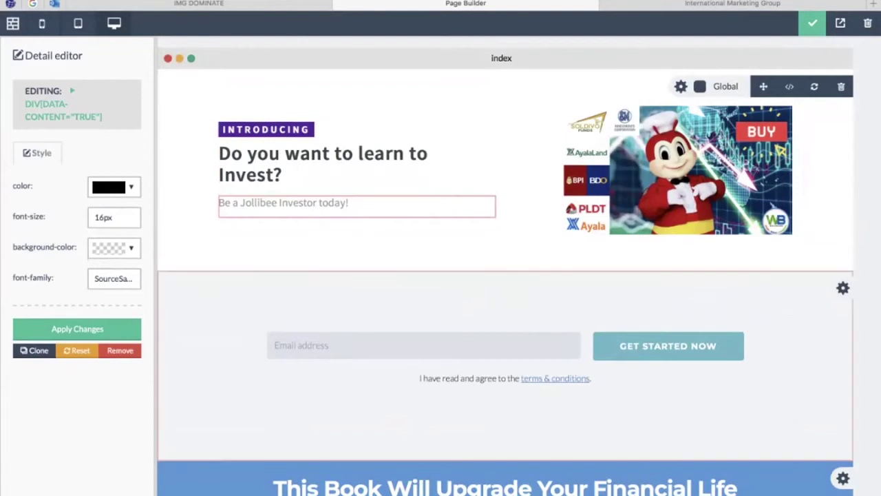
{"action": "scroll", "coordinate": [506, 364], "scroll_direction": "down", "scroll_amount": 1}
{"action": "left_click", "coordinate": [12, 24]}
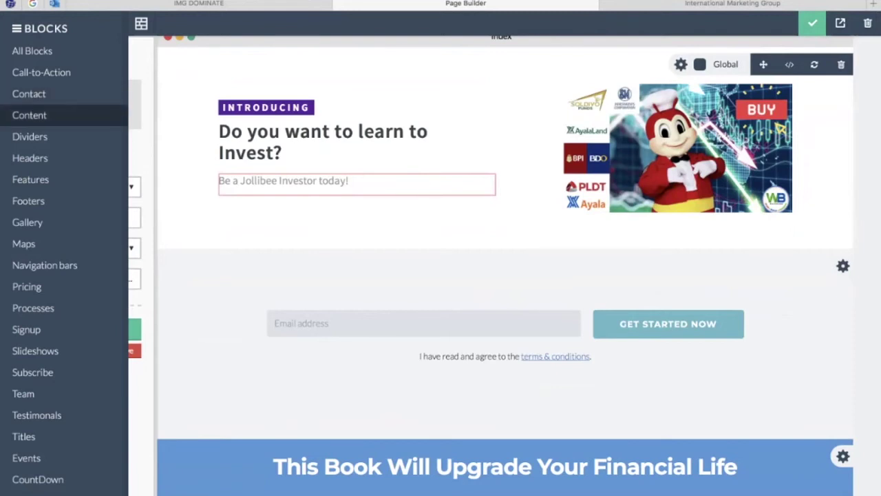
{"action": "left_click", "coordinate": [30, 115]}
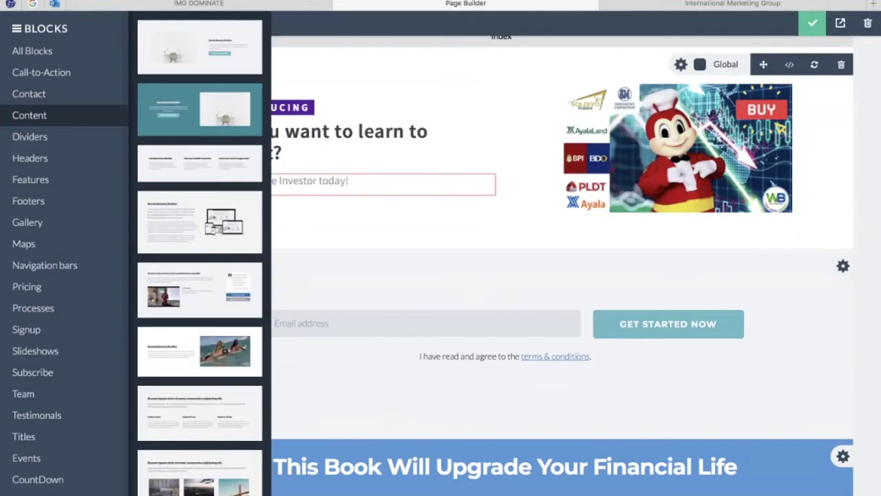
{"action": "scroll", "coordinate": [221, 207], "scroll_direction": "down", "scroll_amount": 4}
{"action": "scroll", "coordinate": [220, 254], "scroll_direction": "down", "scroll_amount": 3}
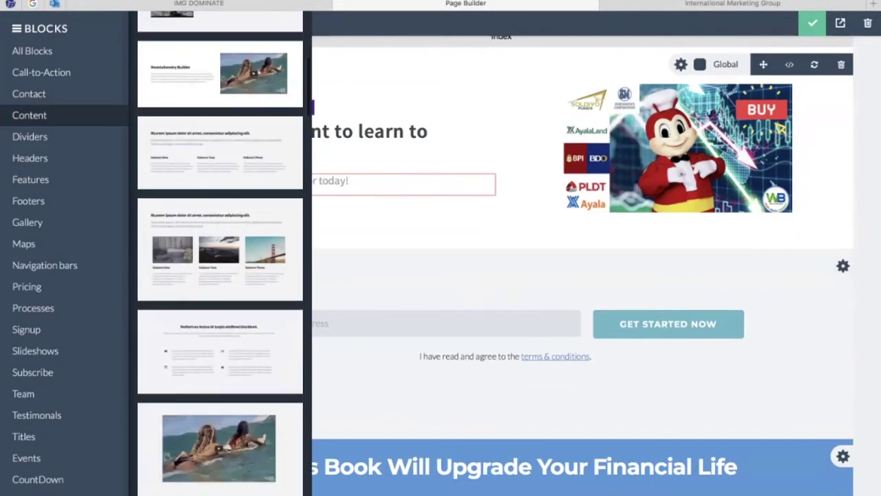
{"action": "scroll", "coordinate": [220, 255], "scroll_direction": "down", "scroll_amount": 5}
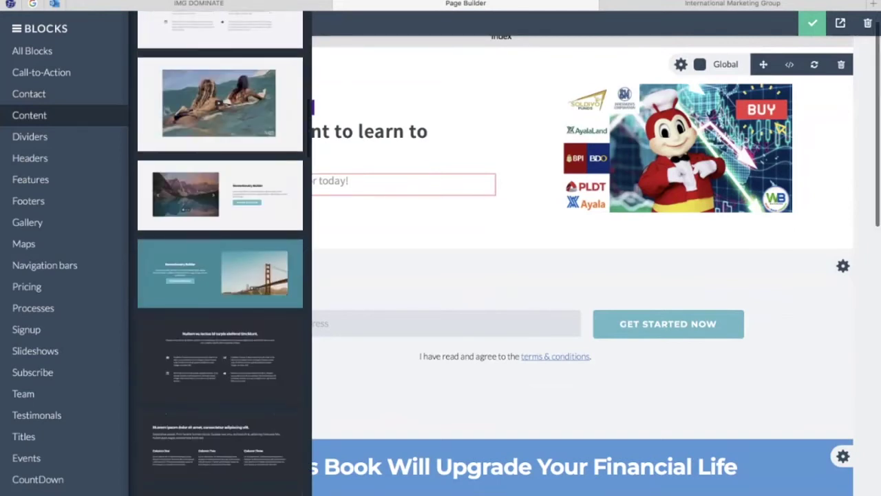
{"action": "scroll", "coordinate": [220, 254], "scroll_direction": "down", "scroll_amount": 10}
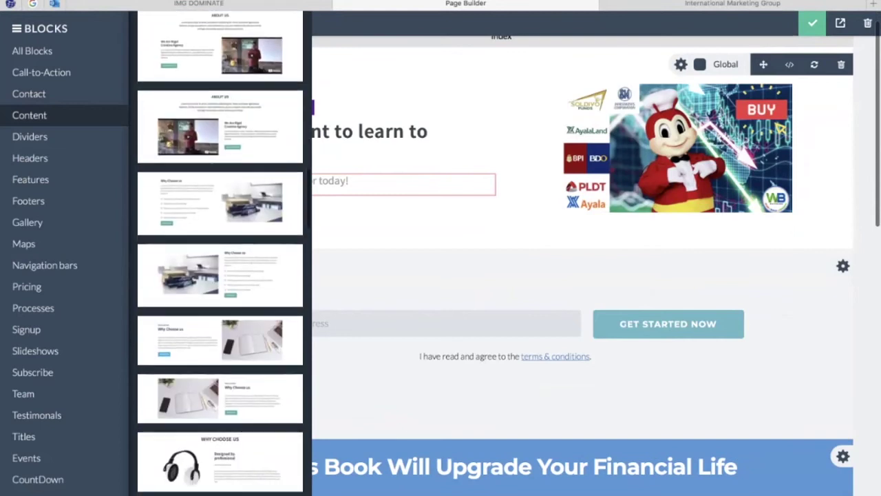
{"action": "scroll", "coordinate": [221, 254], "scroll_direction": "down", "scroll_amount": 10}
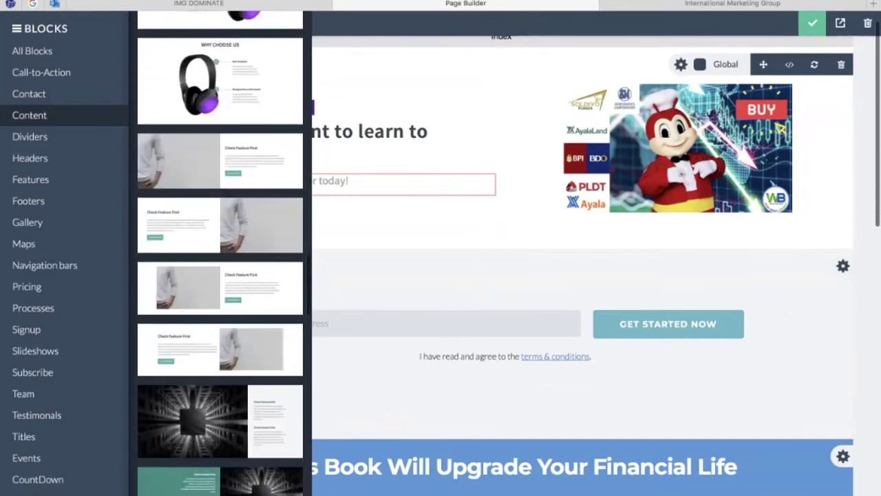
{"action": "scroll", "coordinate": [220, 255], "scroll_direction": "down", "scroll_amount": 10}
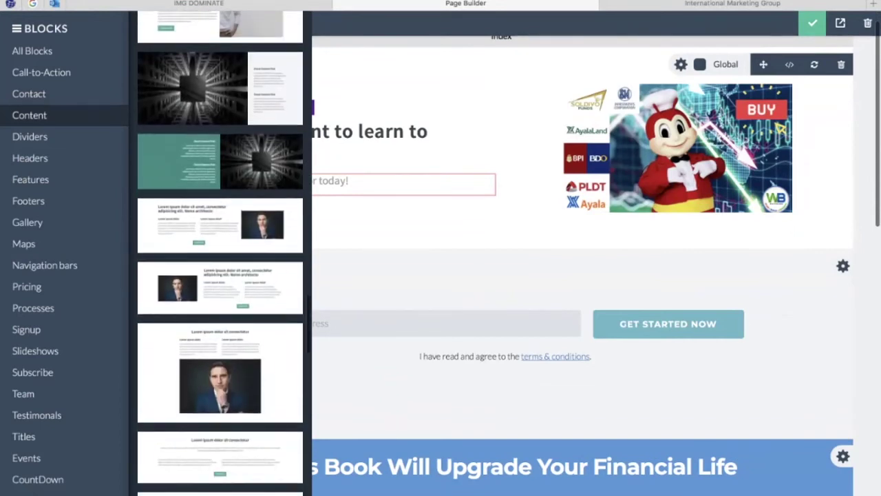
{"action": "scroll", "coordinate": [220, 254], "scroll_direction": "down", "scroll_amount": 2}
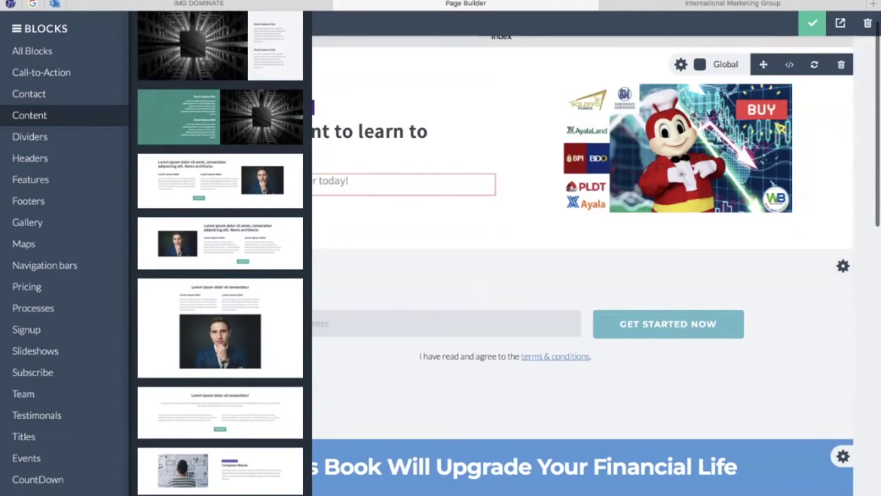
{"action": "left_click_drag", "start_coordinate": [220, 331], "coordinate": [296, 300]}
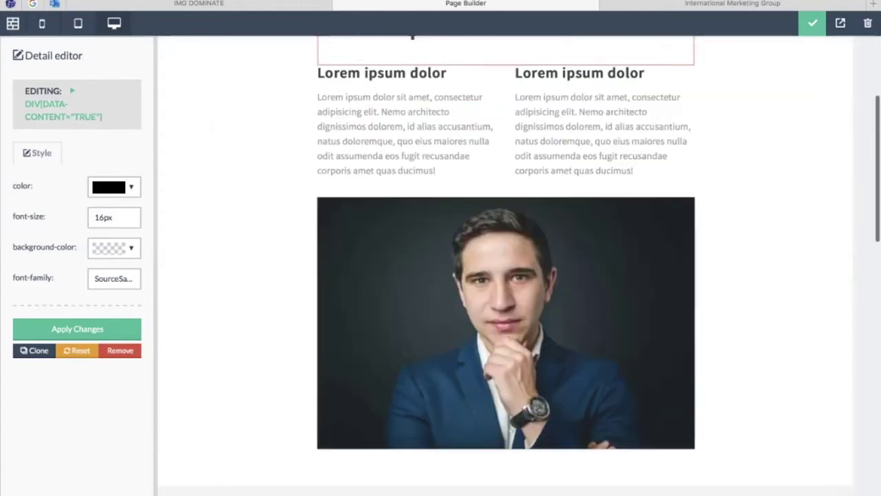
Step: Select the new block's portrait photo and delete the end of its existing image path, leaving ../bundle
{"action": "left_click", "coordinate": [507, 323]}
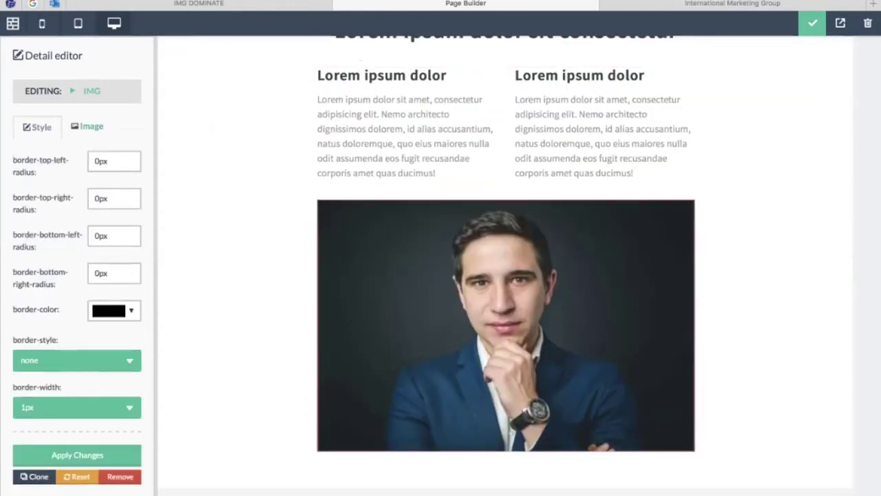
{"action": "left_click", "coordinate": [87, 126]}
{"action": "left_click_drag", "start_coordinate": [57, 188], "coordinate": [145, 187]}
{"action": "key", "text": "BackSpace"}
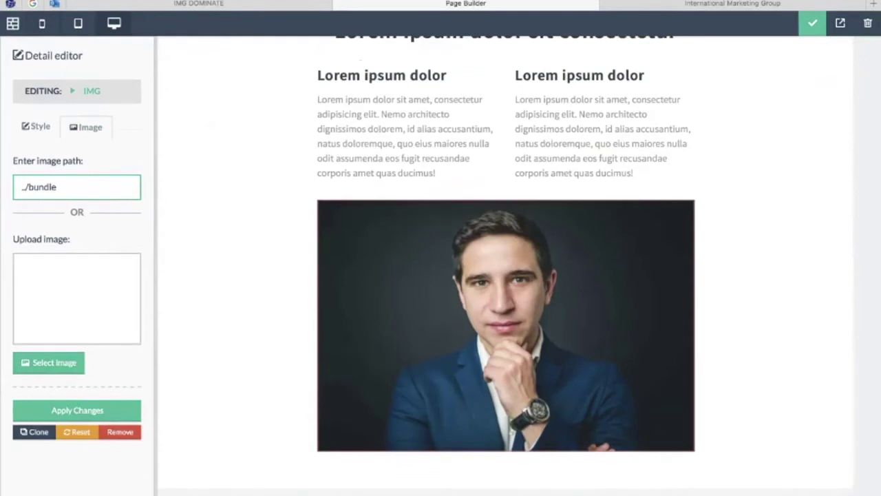
Step: Start choosing a replacement image and browse from the Desktop through IMG.2021 and Contentphoto to the 0.MF STOCKS folder
{"action": "left_click", "coordinate": [48, 362]}
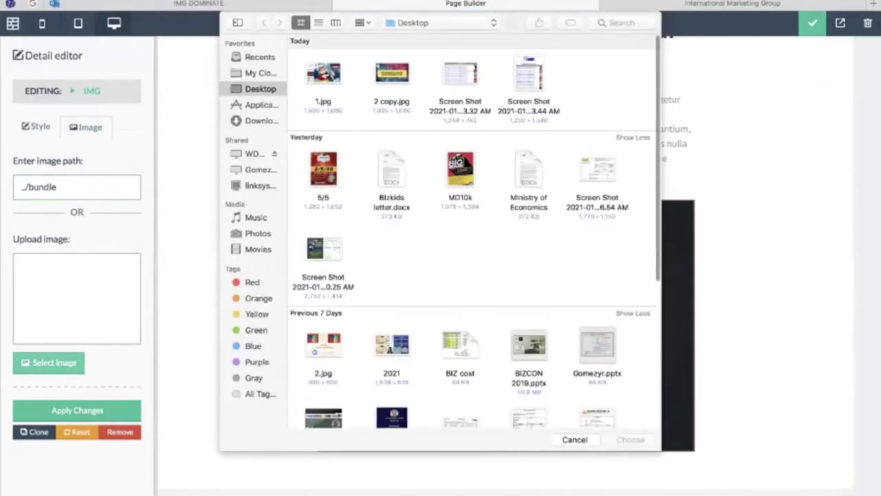
{"action": "scroll", "coordinate": [468, 234], "scroll_direction": "down", "scroll_amount": 5}
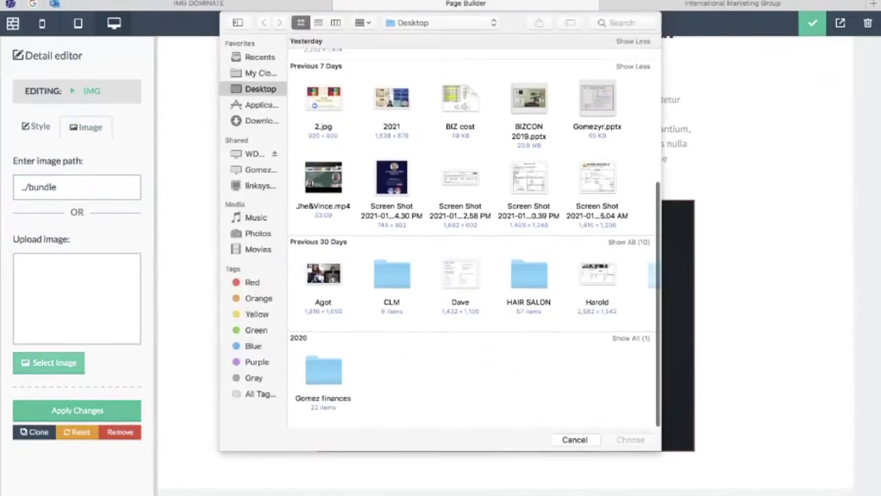
{"action": "scroll", "coordinate": [468, 234], "scroll_direction": "down", "scroll_amount": 2}
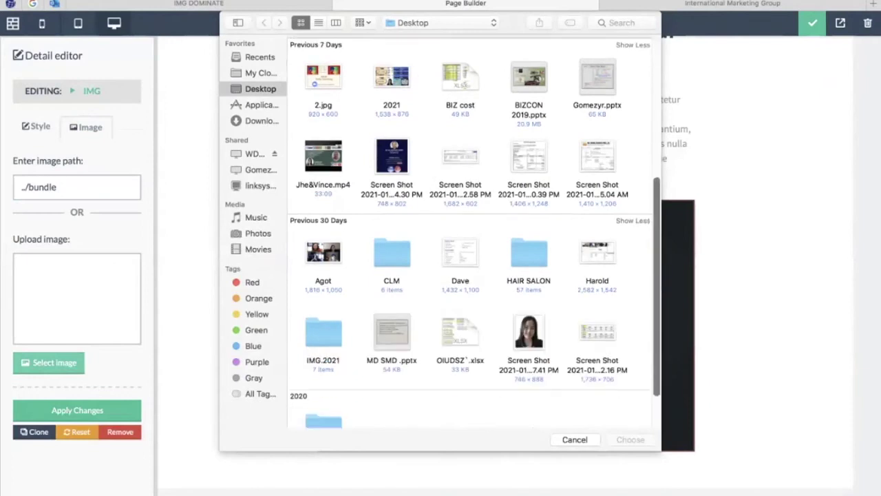
{"action": "double_click", "coordinate": [324, 275]}
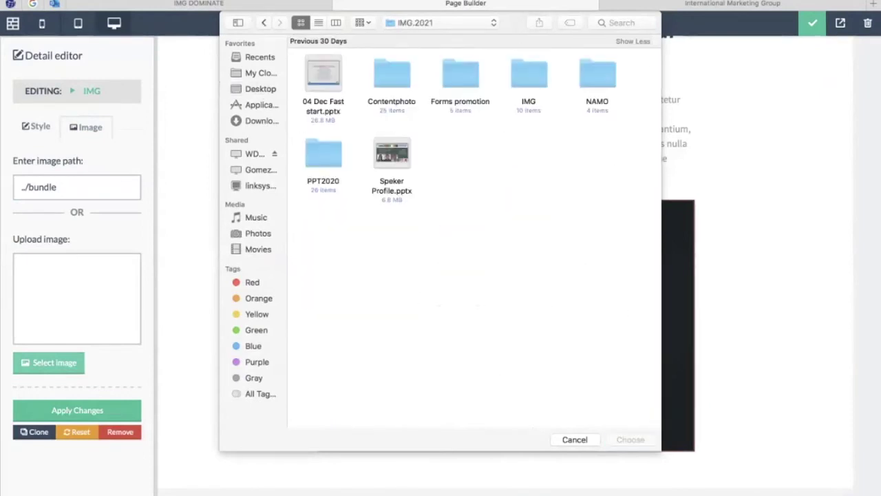
{"action": "left_click", "coordinate": [392, 74]}
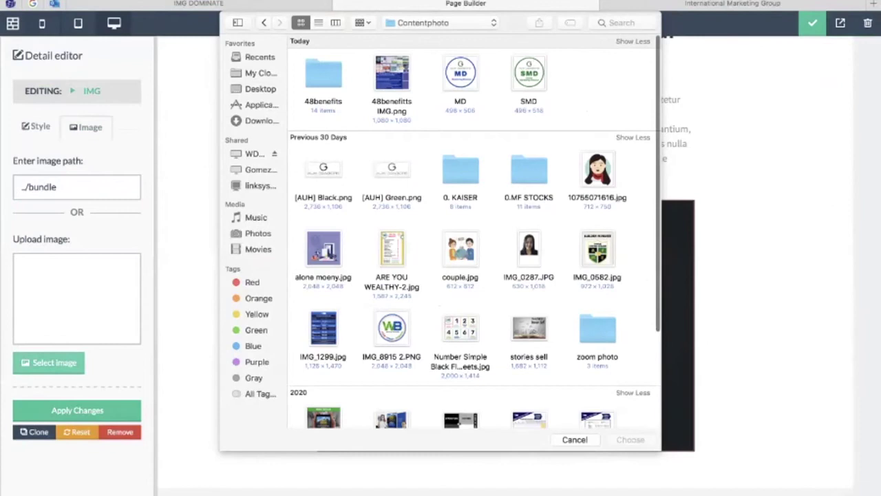
{"action": "left_click", "coordinate": [528, 171]}
{"action": "double_click", "coordinate": [529, 171]}
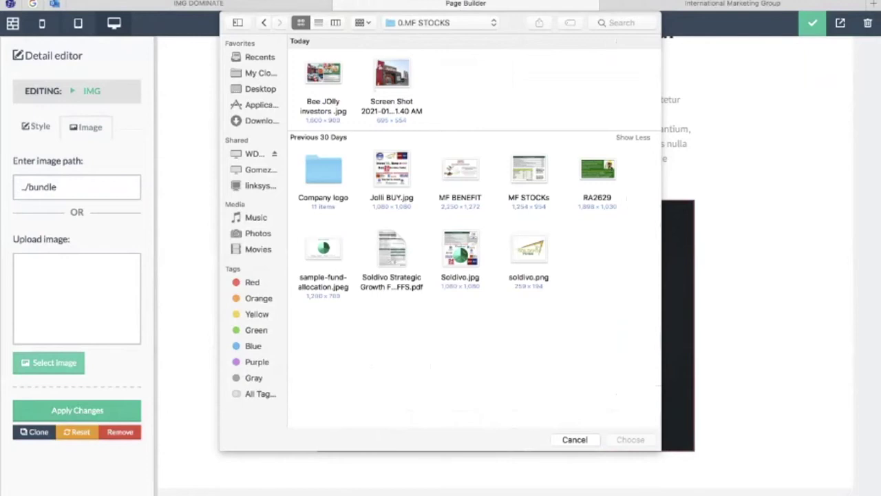
Step: Look through the Company logo folder and the Contentphoto folder for a suitable picture
{"action": "double_click", "coordinate": [323, 170]}
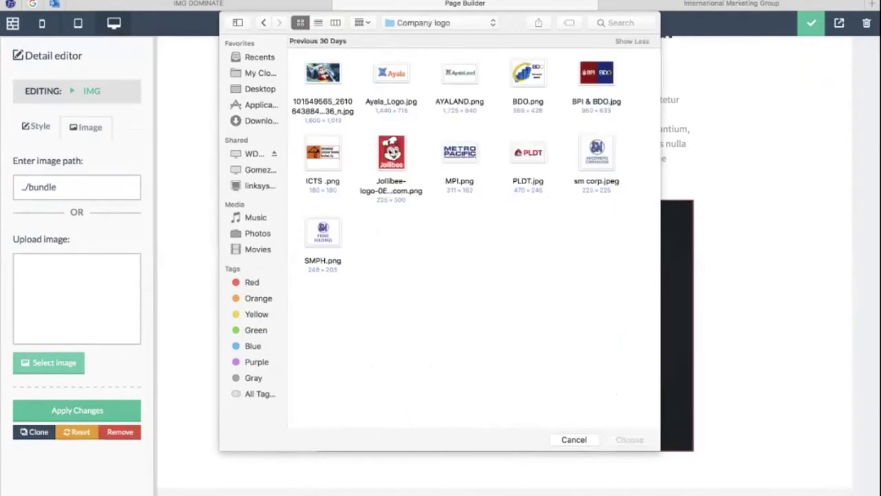
{"action": "left_click", "coordinate": [264, 23]}
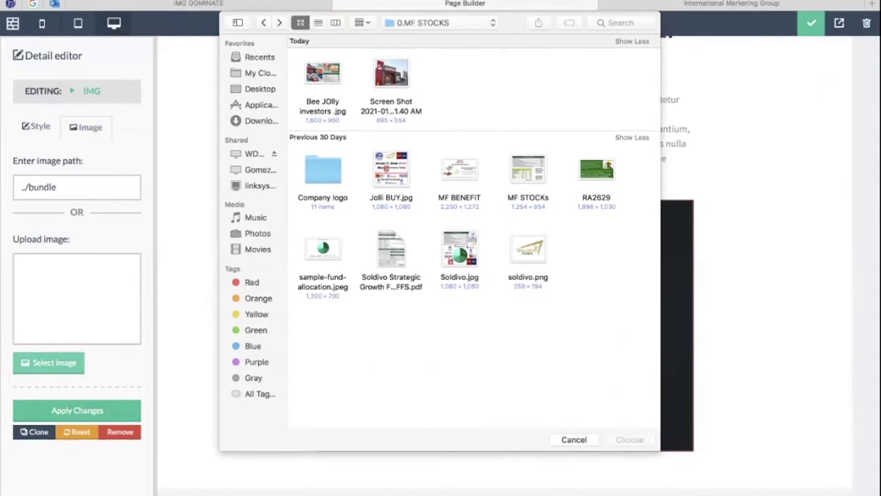
{"action": "key", "text": "super+bracketleft"}
{"action": "scroll", "coordinate": [474, 234], "scroll_direction": "down", "scroll_amount": 5}
{"action": "scroll", "coordinate": [474, 234], "scroll_direction": "up", "scroll_amount": 5}
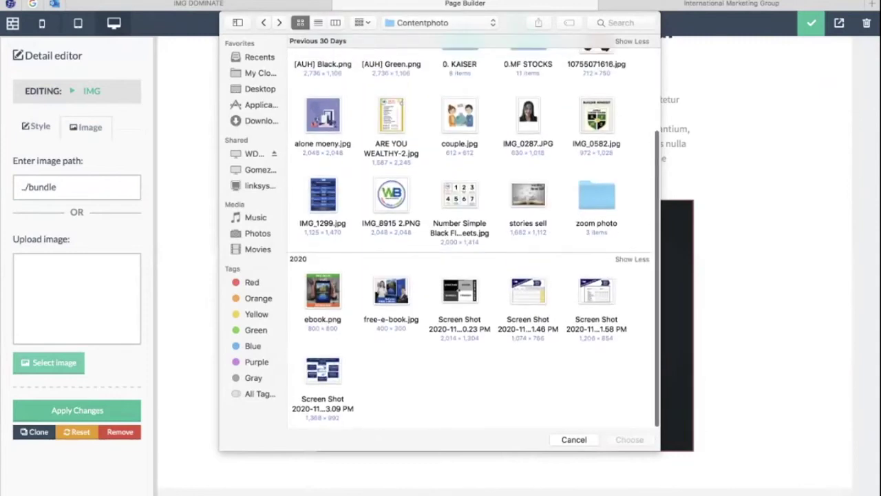
{"action": "scroll", "coordinate": [474, 234], "scroll_direction": "up", "scroll_amount": 1}
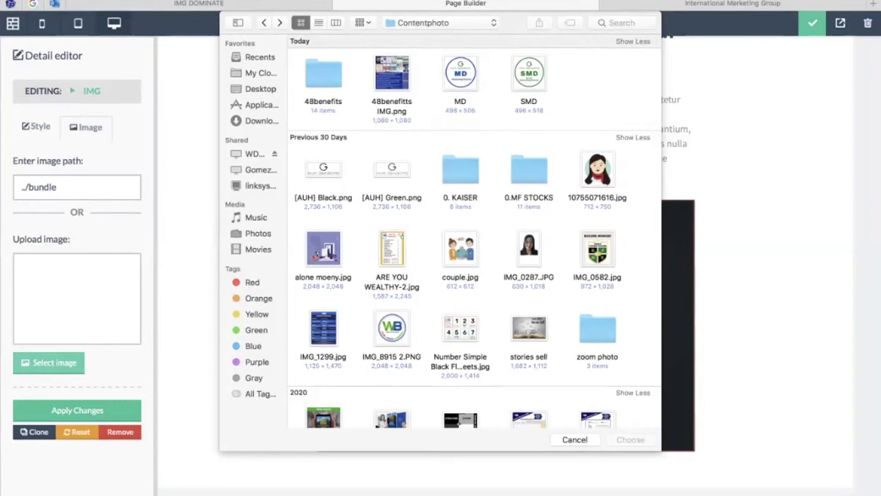
Step: Upload sample-fund-allocation.jpeg from the 0.MF STOCKS folder as the block's picture and apply the change
{"action": "double_click", "coordinate": [529, 171]}
{"action": "double_click", "coordinate": [323, 249]}
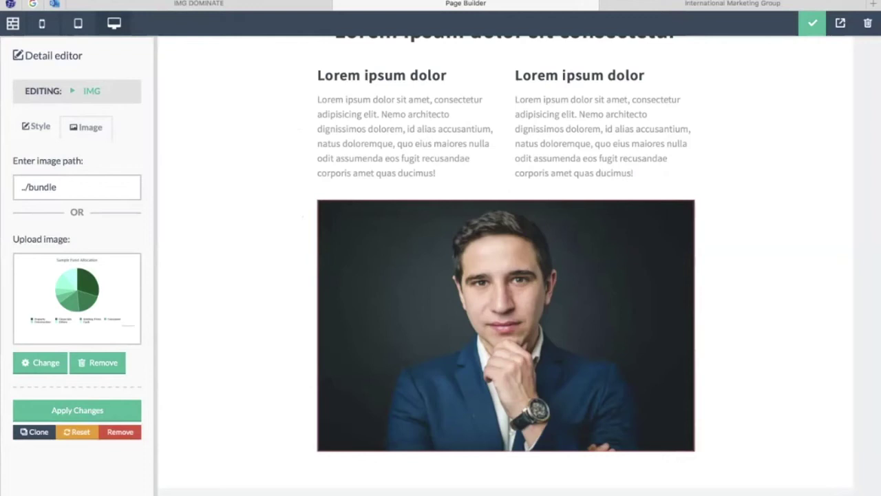
{"action": "left_click", "coordinate": [77, 410]}
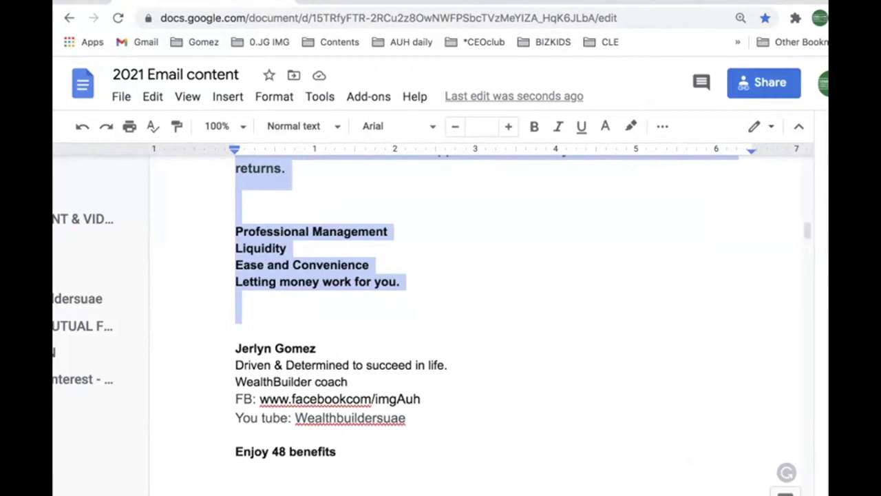
Step: Replace the placeholder paragraph under the first "Lorem ipsum dolor" subheading with the Soldivo Funds text from the 2021 Email content Google Doc
{"action": "scroll", "coordinate": [454, 324], "scroll_direction": "up", "scroll_amount": 20}
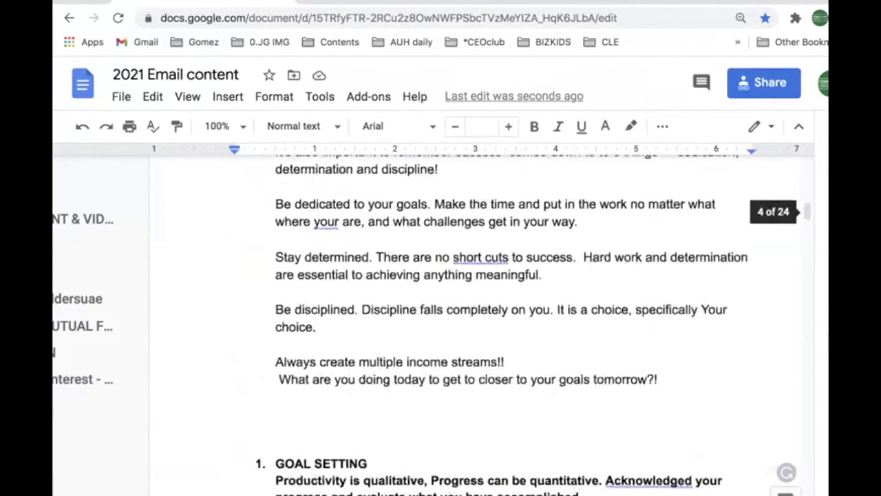
{"action": "scroll", "coordinate": [454, 324], "scroll_direction": "up", "scroll_amount": 20}
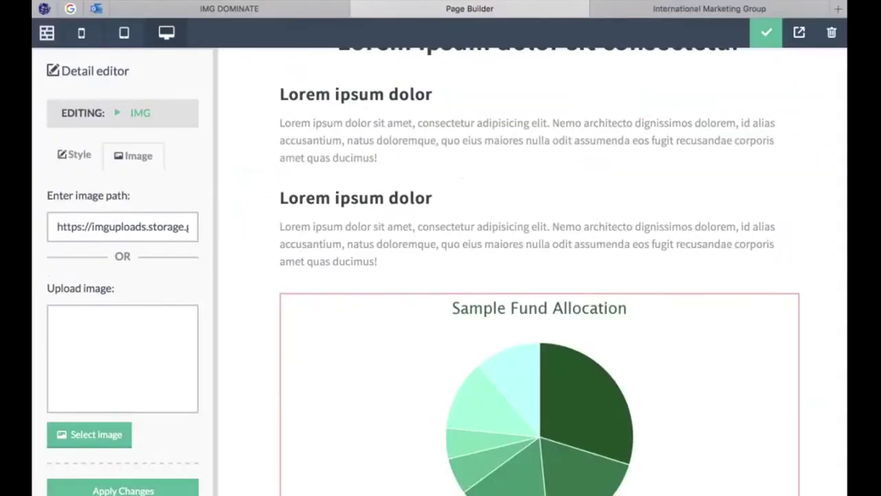
{"action": "scroll", "coordinate": [547, 365], "scroll_direction": "up", "scroll_amount": 5}
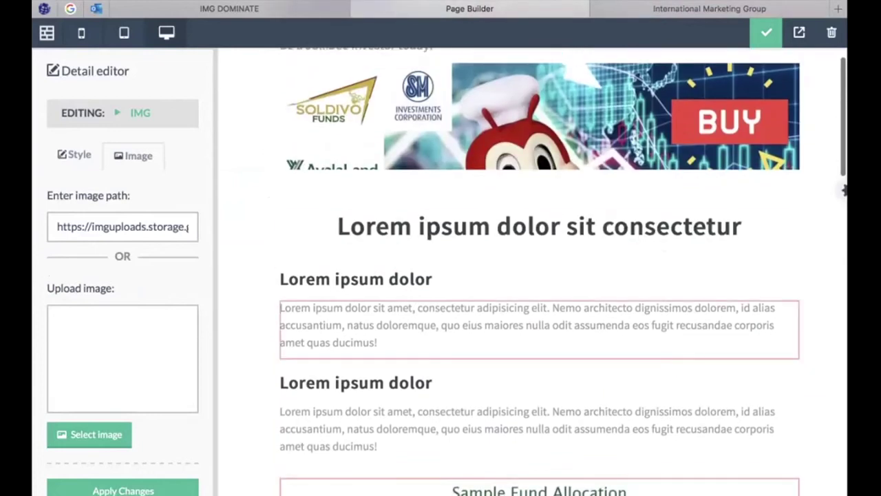
{"action": "left_click", "coordinate": [378, 342]}
{"action": "key", "text": "super+a"}
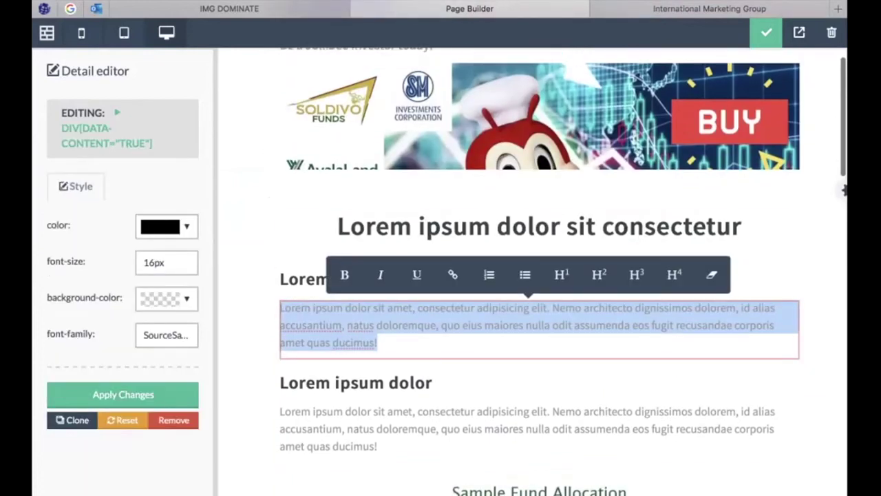
{"action": "key", "text": "super+v"}
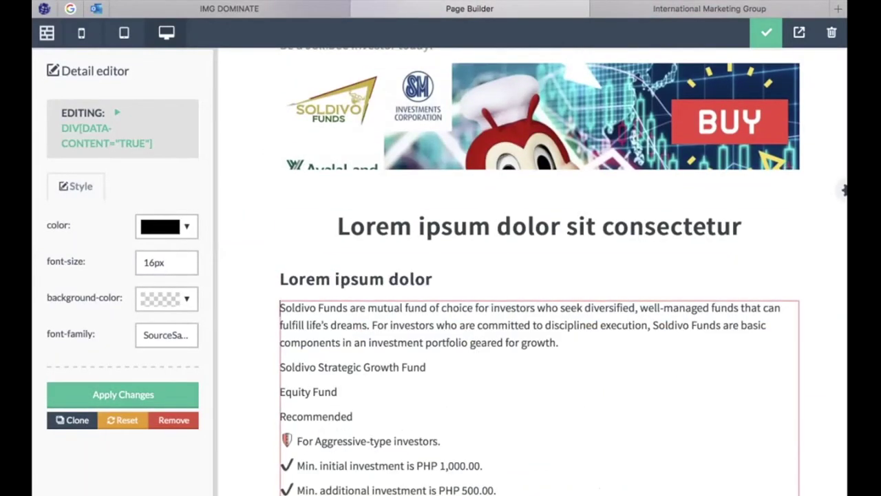
Step: Replace the "Lorem ipsum dolor" subheading above the Soldivo Funds text with "SOLDIVO MUTUAL FUNDS"
{"action": "left_click", "coordinate": [348, 308]}
{"action": "left_click", "coordinate": [432, 280]}
{"action": "left_click", "coordinate": [433, 280]}
{"action": "key", "text": "super+a"}
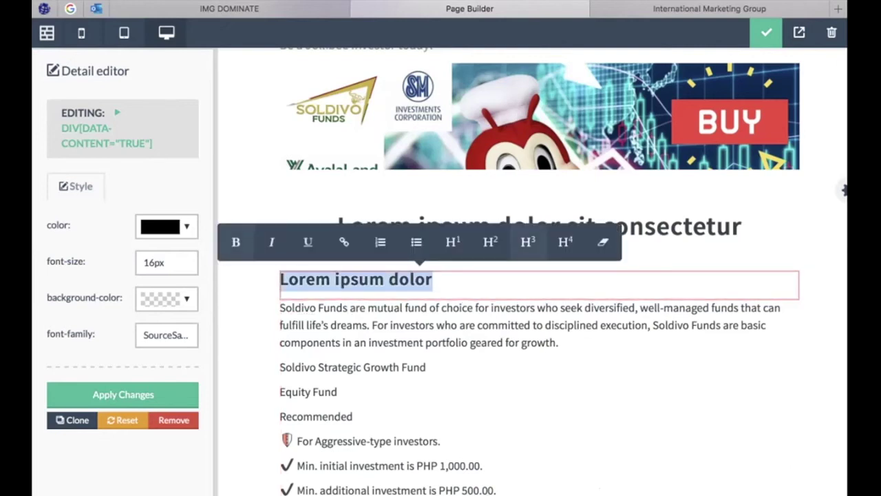
{"action": "type", "text": "SOLDIVO M"}
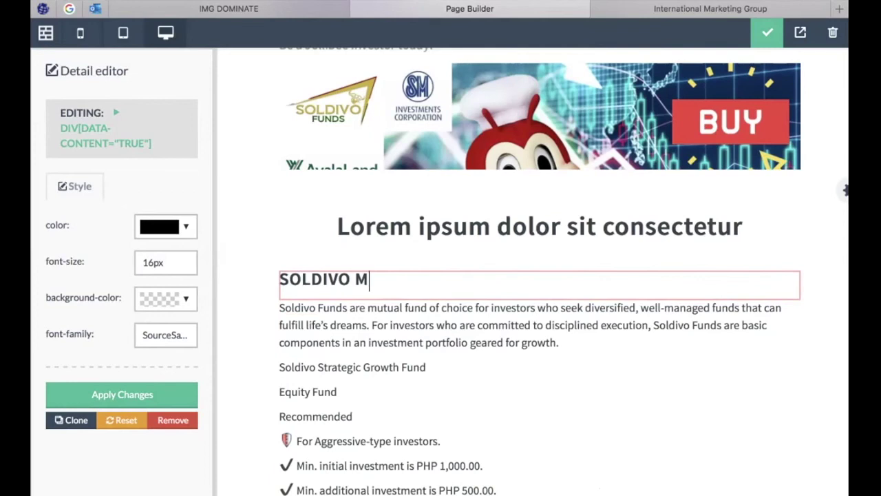
{"action": "type", "text": "UTUAL FUNDS"}
Step: Make the fund names "Soldivo Strategic Growth Fund" and "Soldivo Bond Fund" bold in the pasted text
{"action": "scroll", "coordinate": [539, 275], "scroll_direction": "down", "scroll_amount": 10}
{"action": "scroll", "coordinate": [539, 275], "scroll_direction": "up", "scroll_amount": 4}
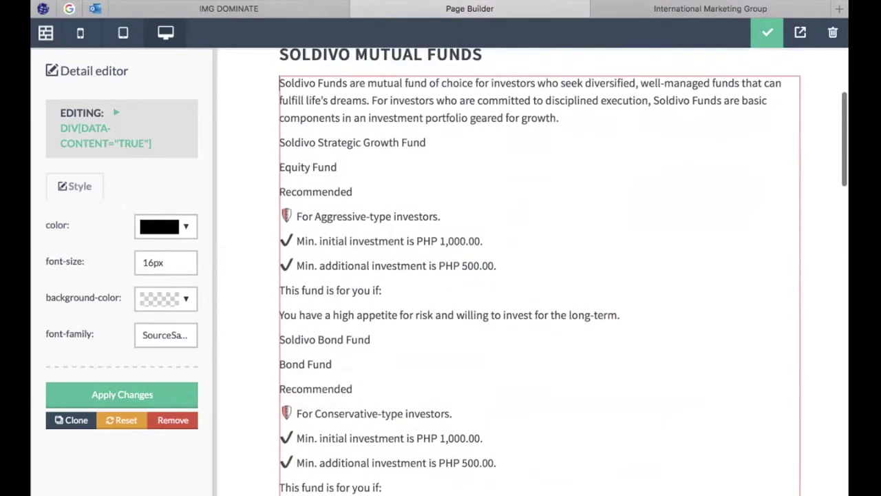
{"action": "scroll", "coordinate": [540, 275], "scroll_direction": "up", "scroll_amount": 1}
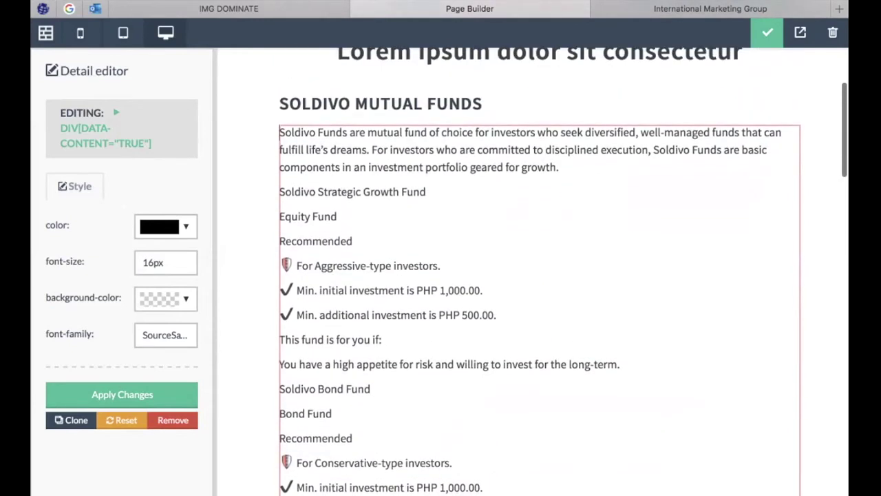
{"action": "left_click_drag", "start_coordinate": [427, 192], "coordinate": [279, 192]}
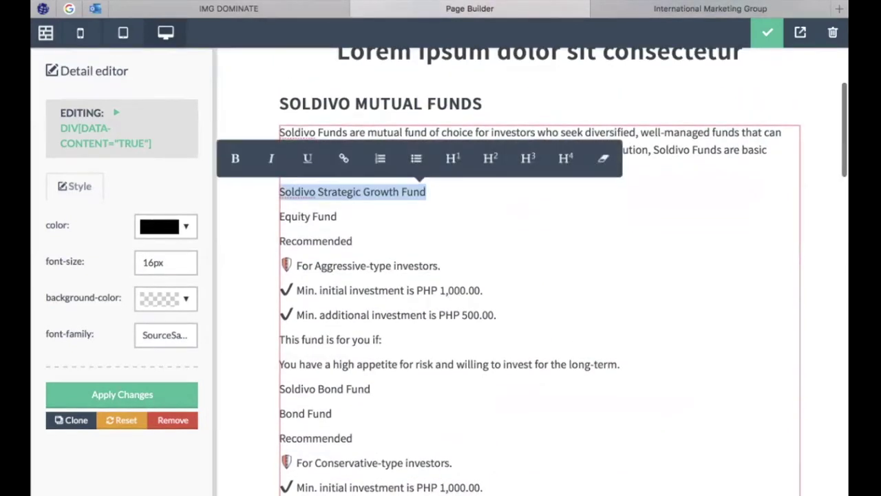
{"action": "key", "text": "super+b"}
{"action": "left_click_drag", "start_coordinate": [371, 389], "coordinate": [278, 389]}
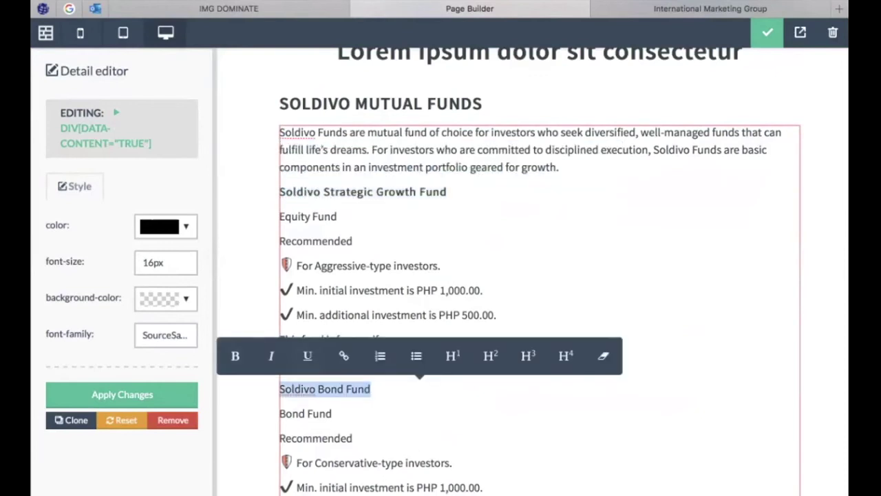
{"action": "key", "text": "super+b"}
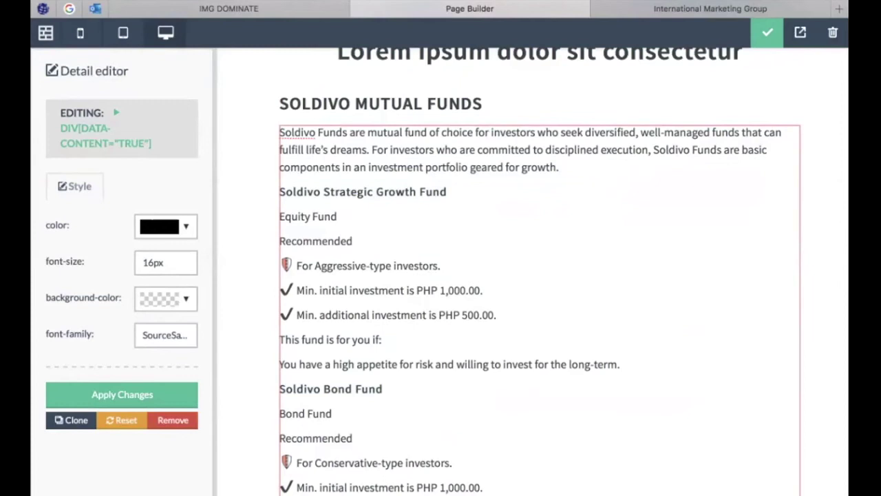
Step: Insert a blank line above each of the two bold fund names, Soldivo Strategic Growth Fund and Soldivo Bond Fund
{"action": "left_click", "coordinate": [286, 193]}
{"action": "key", "text": "Left"}
{"action": "key", "text": "Return"}
{"action": "scroll", "coordinate": [538, 275], "scroll_direction": "down", "scroll_amount": 1}
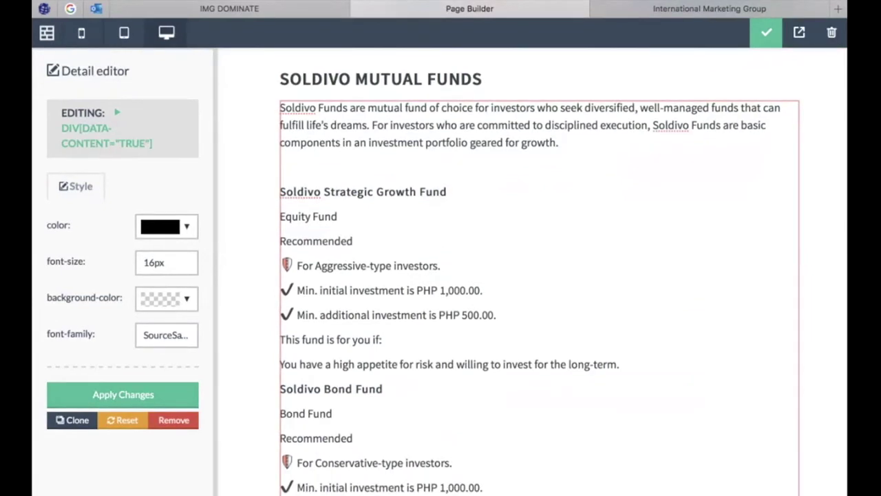
{"action": "left_click", "coordinate": [288, 389]}
{"action": "key", "text": "Left"}
{"action": "key", "text": "Return"}
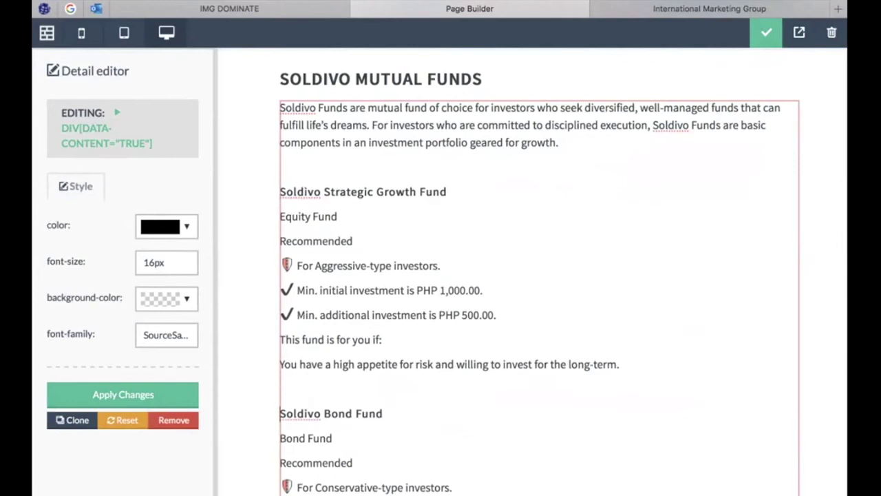
Step: Delete the opening part of the placeholder paragraph under the next "Lorem ipsum dolor" subheading, up to "quo eius maiores"
{"action": "scroll", "coordinate": [537, 276], "scroll_direction": "down", "scroll_amount": 1}
{"action": "scroll", "coordinate": [537, 275], "scroll_direction": "down", "scroll_amount": 4}
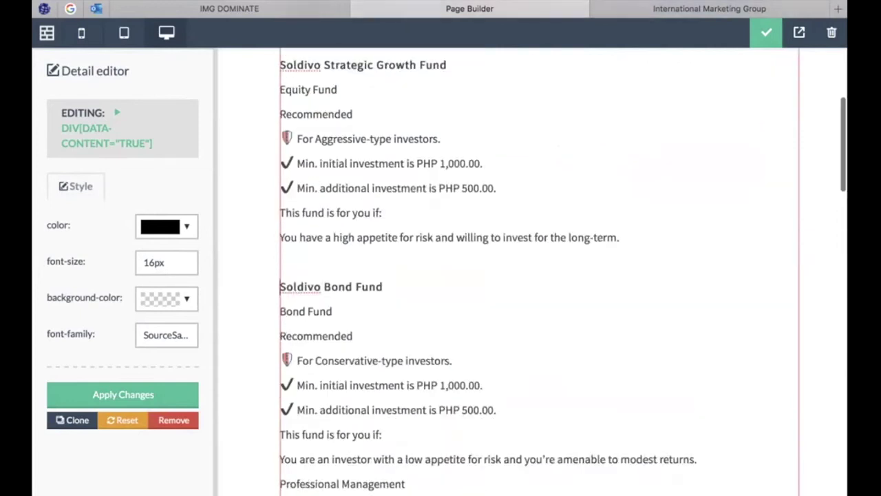
{"action": "scroll", "coordinate": [537, 275], "scroll_direction": "down", "scroll_amount": 8}
{"action": "scroll", "coordinate": [537, 275], "scroll_direction": "up", "scroll_amount": 2}
{"action": "left_click_drag", "start_coordinate": [440, 462], "coordinate": [280, 444]}
{"action": "key", "text": "BackSpace"}
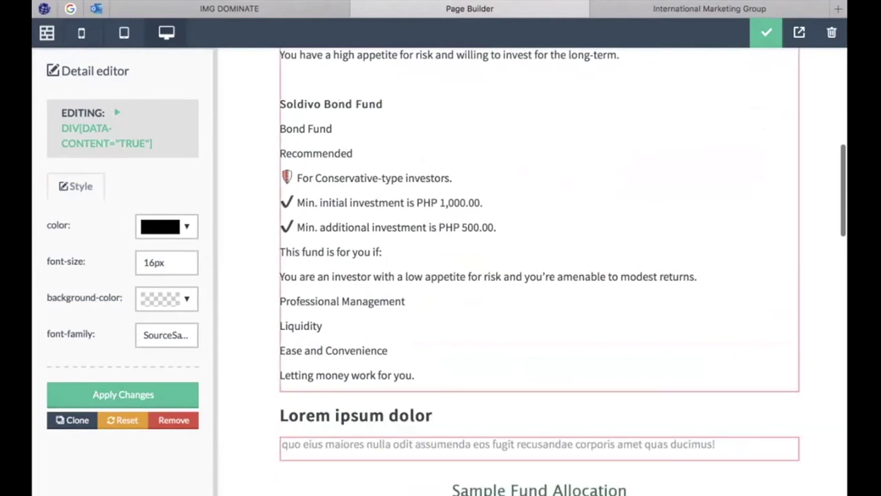
Step: Remove the four lines from "Professional Management" to "Letting money work for you." at the end of the Soldivo Bond Fund text
{"action": "left_click_drag", "start_coordinate": [280, 277], "coordinate": [280, 298]}
{"action": "left_click", "coordinate": [280, 326]}
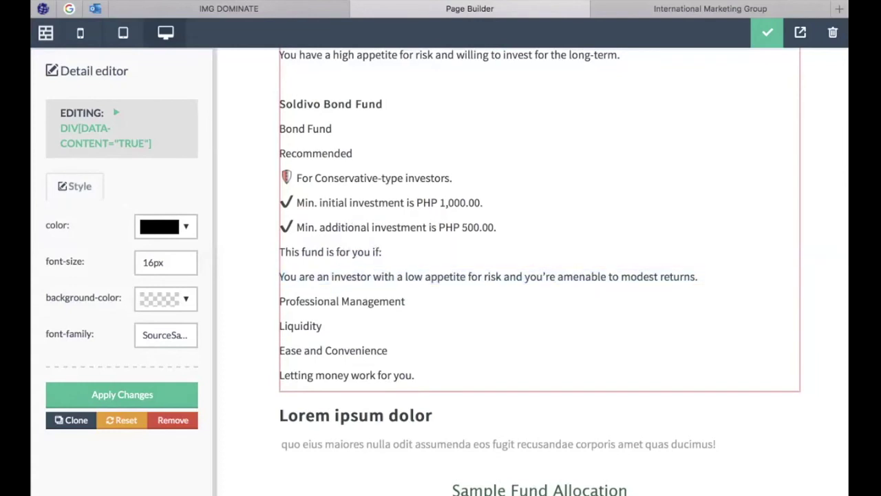
{"action": "left_click_drag", "start_coordinate": [280, 301], "coordinate": [416, 376]}
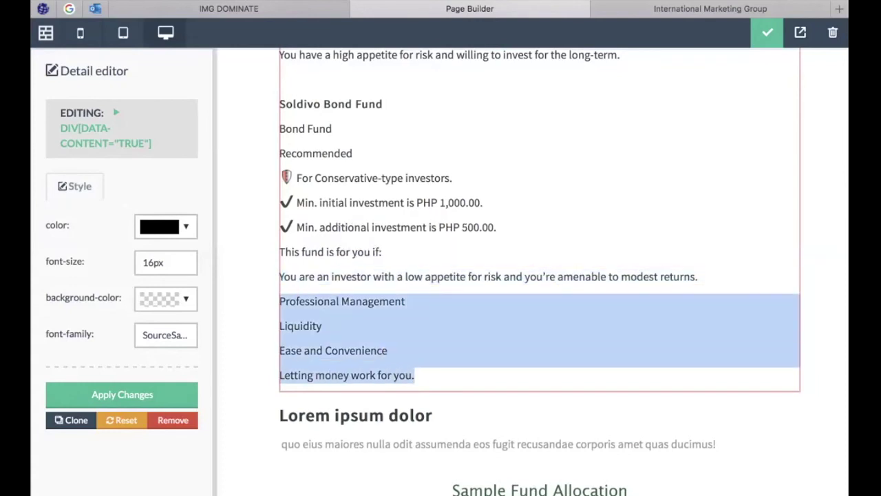
{"action": "key", "text": "Delete"}
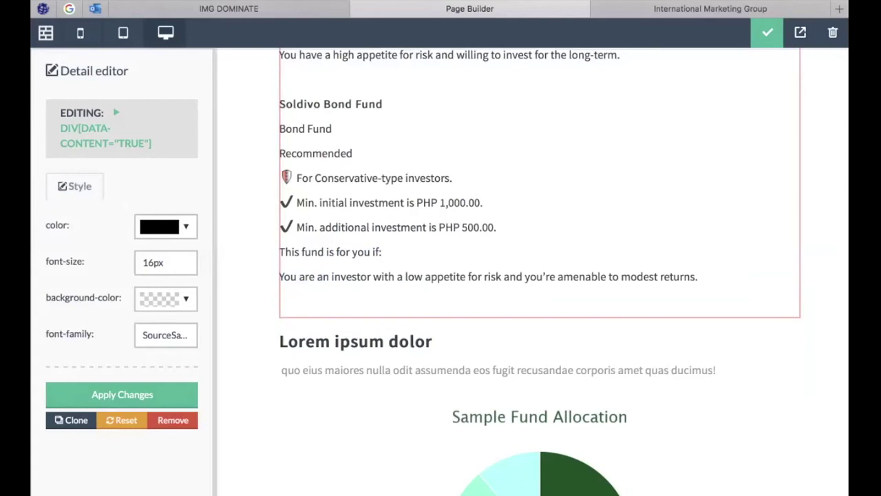
Step: Replace the "Lorem ipsum dolor" subheading above the Sample Fund Allocation chart with new text beginning with "Ad"
{"action": "left_click", "coordinate": [280, 342]}
{"action": "left_click", "coordinate": [433, 342]}
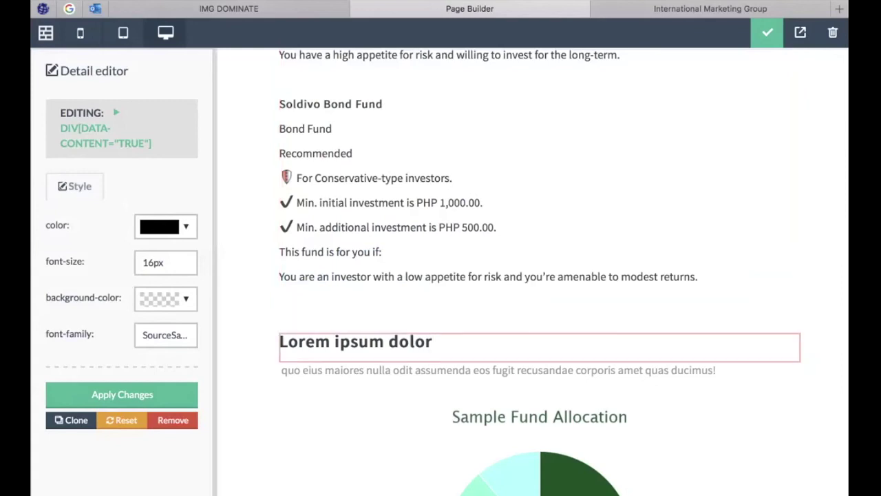
{"action": "key", "text": "shift+Home"}
{"action": "type", "text": "Adavatn"}
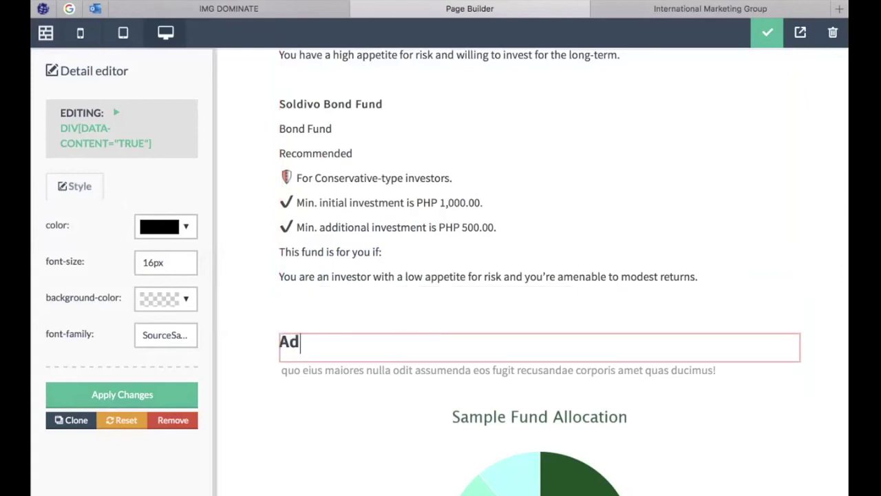
{"action": "key", "text": "BackSpace"}
{"action": "key", "text": "BackSpace"}
{"action": "key", "text": "BackSpace"}
{"action": "key", "text": "BackSpace"}
{"action": "key", "text": "BackSpace"}
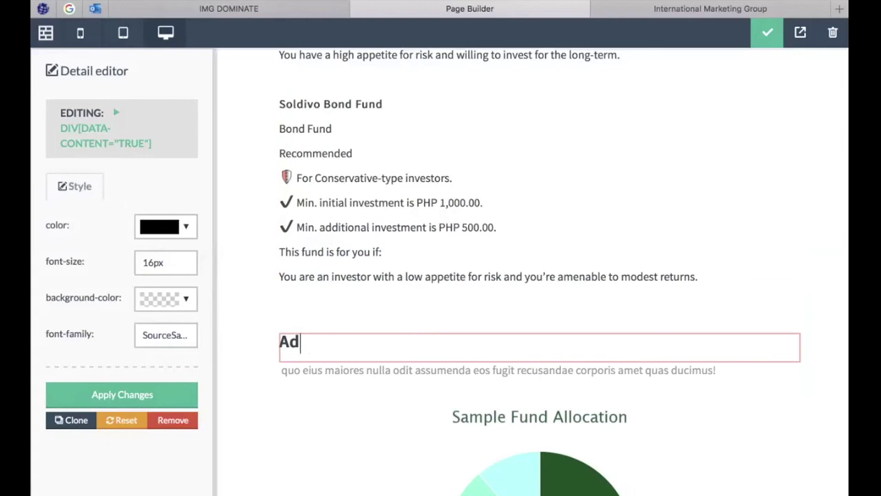